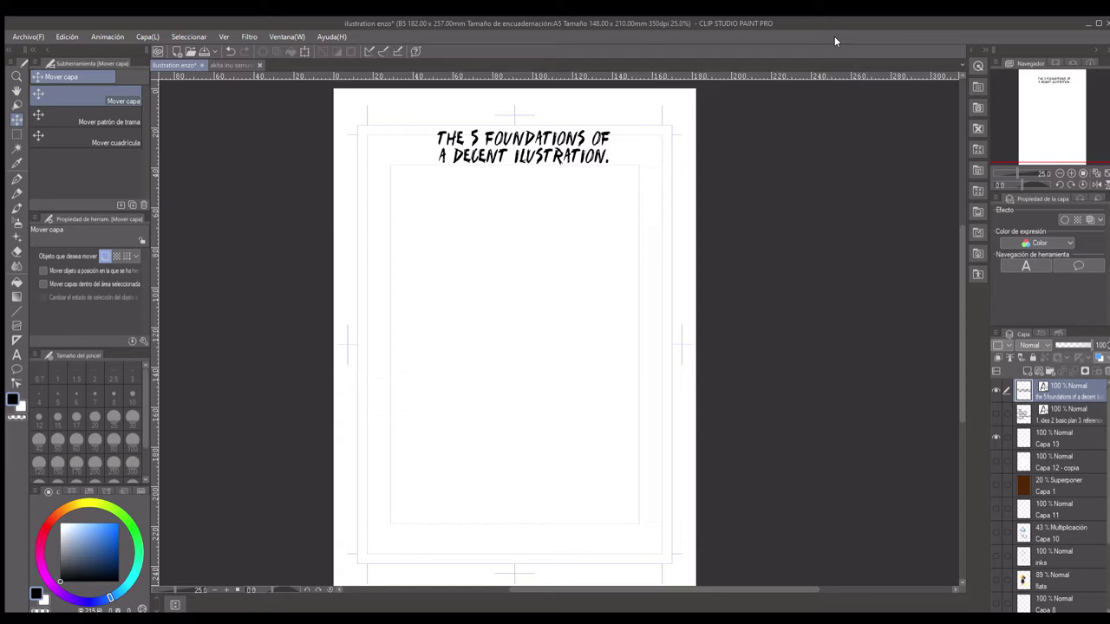
Step: Show the numbered list layer: Idea, Basic plan, Reference, Underdrawing, Sketch
{"action": "left_click", "coordinate": [995, 415]}
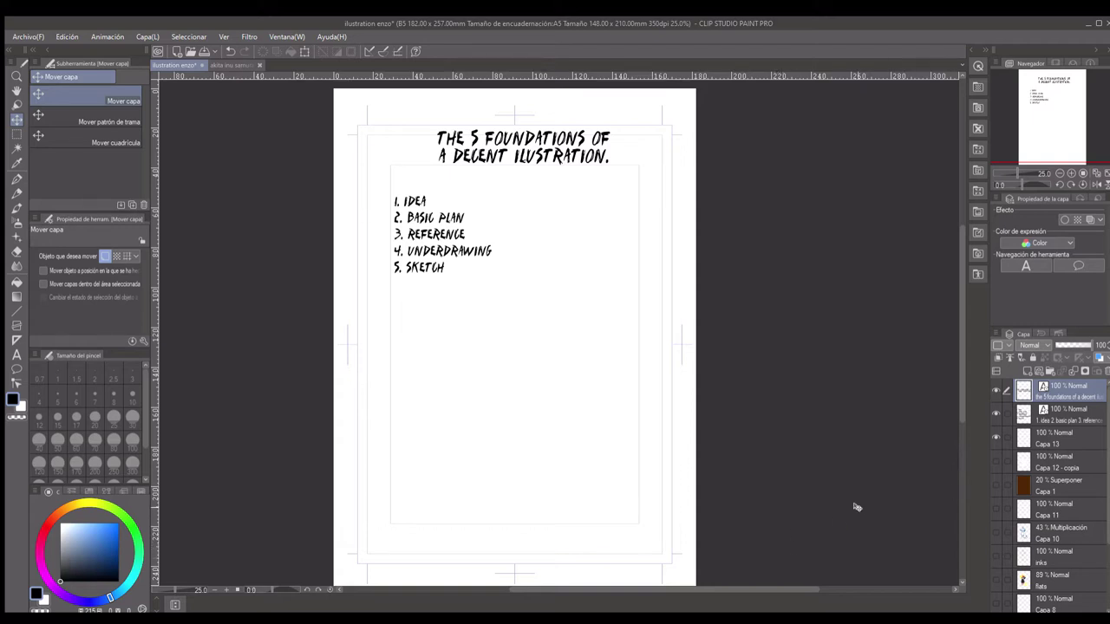
Step: Show the four reference head sketches, nudge the title slightly, and zoom to 50%
{"action": "left_click", "coordinate": [996, 460]}
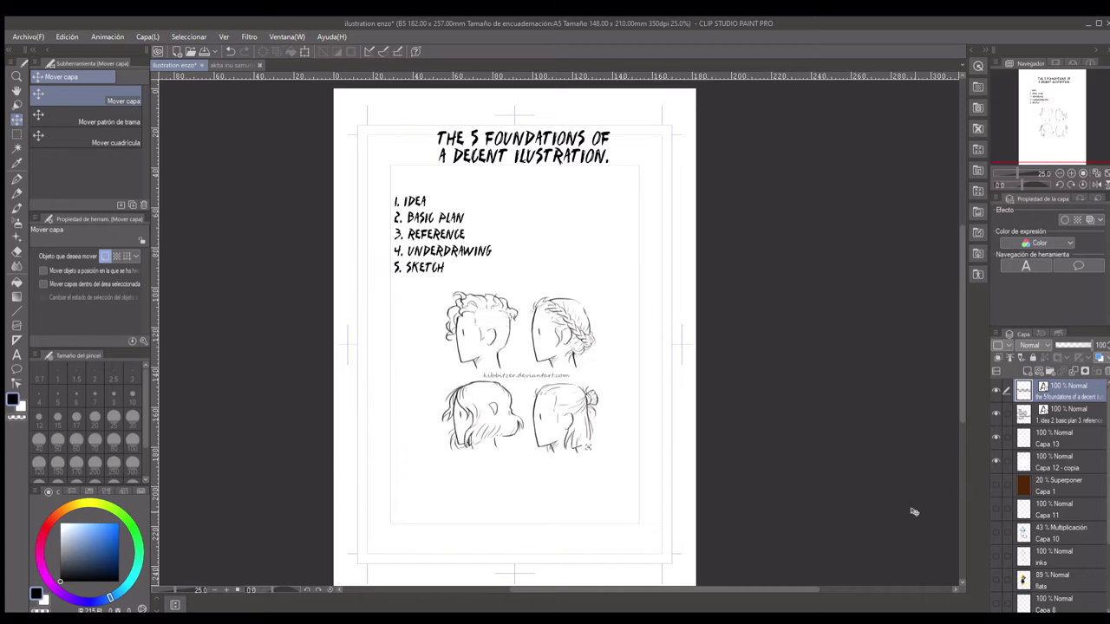
{"action": "left_click_drag", "start_coordinate": [516, 560], "coordinate": [508, 561]}
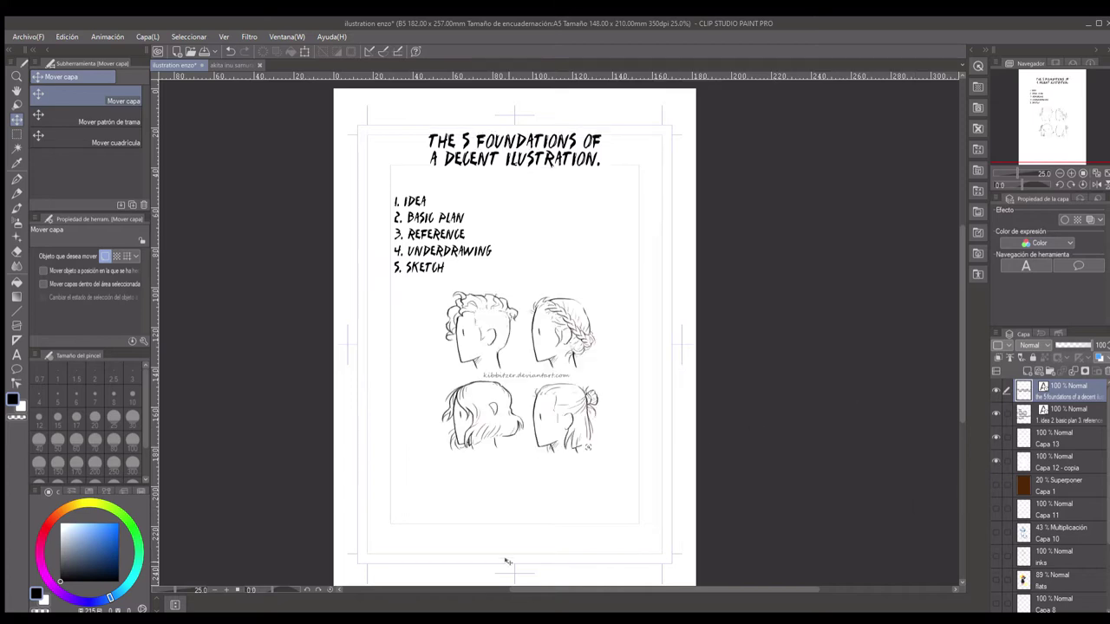
{"action": "left_click", "coordinate": [223, 591]}
{"action": "left_click", "coordinate": [223, 591]}
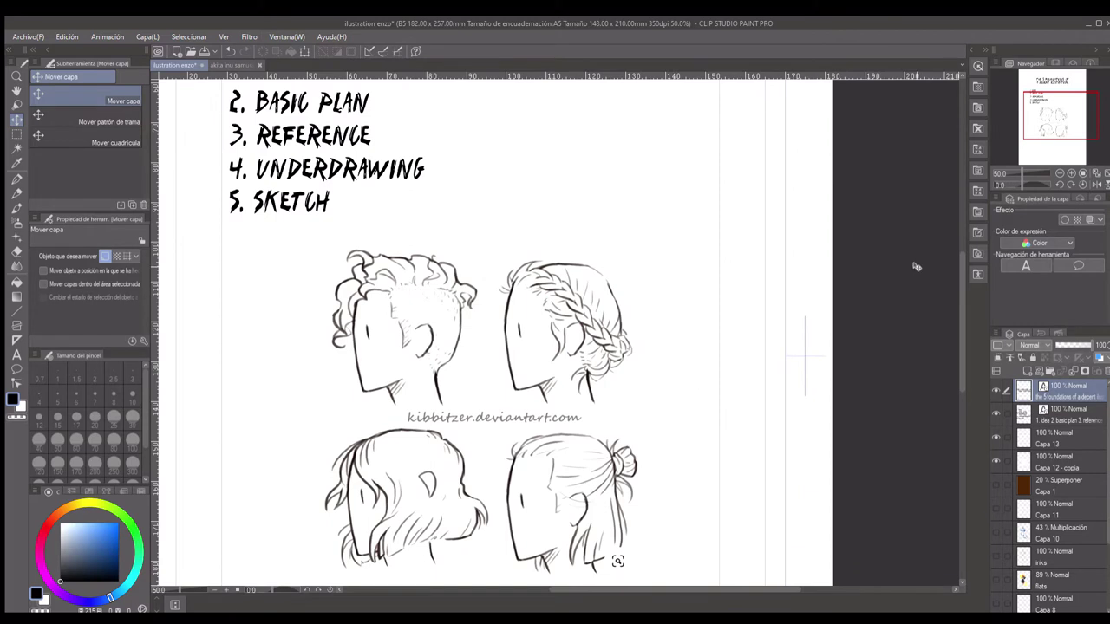
{"action": "left_click_drag", "start_coordinate": [958, 266], "coordinate": [955, 277]}
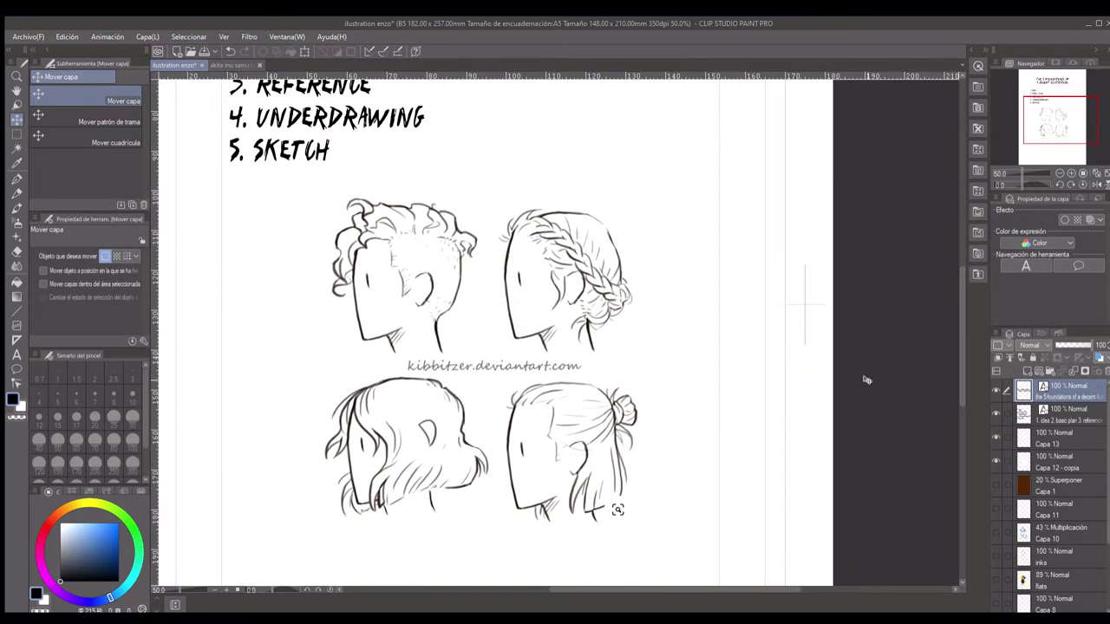
Step: Lower Capa 12 - copia to 32% opacity, then select Capa 13 with the Pen tool
{"action": "left_click", "coordinate": [1080, 462]}
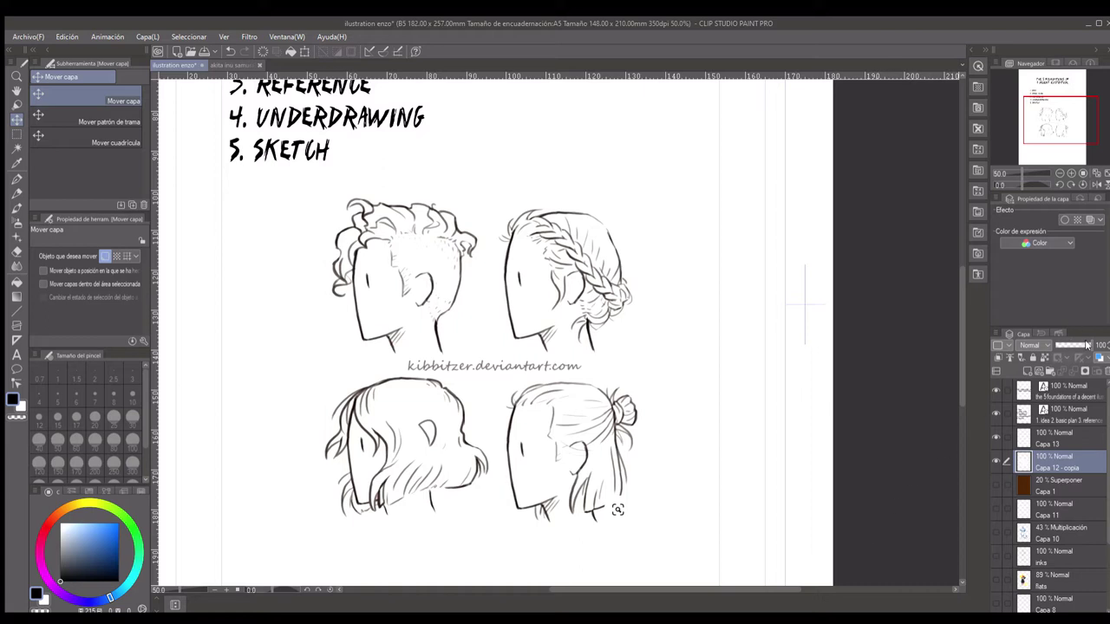
{"action": "left_click_drag", "start_coordinate": [1084, 346], "coordinate": [1065, 345]}
{"action": "left_click", "coordinate": [1036, 440]}
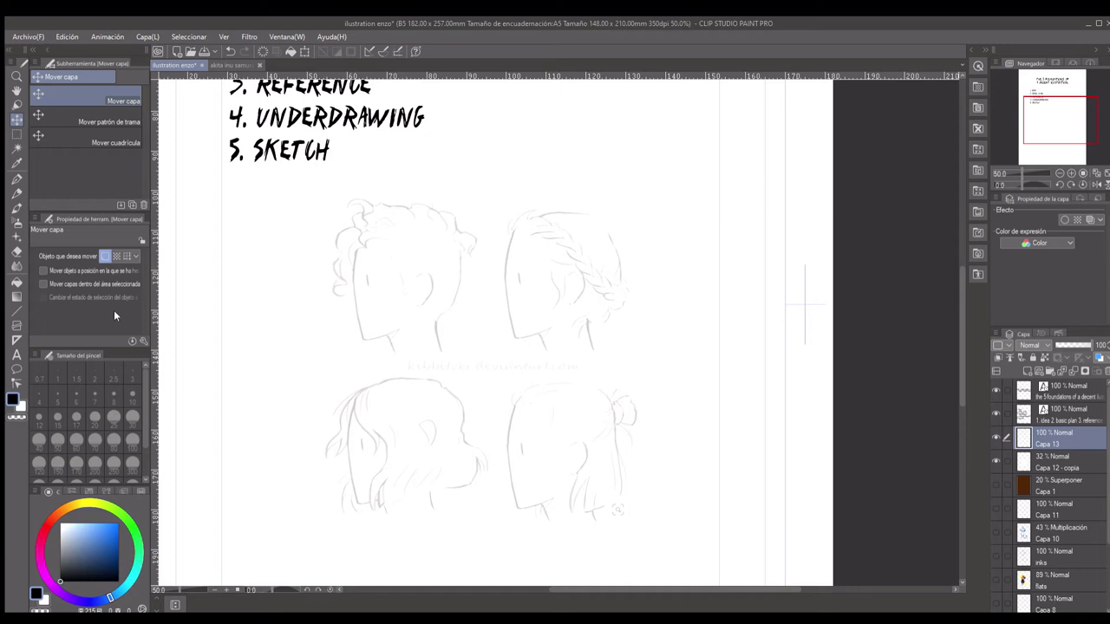
{"action": "left_click", "coordinate": [17, 178]}
Step: Ink the face profile, eye and curly hair over the top-left reference head on Capa 13
{"action": "left_click", "coordinate": [371, 256]}
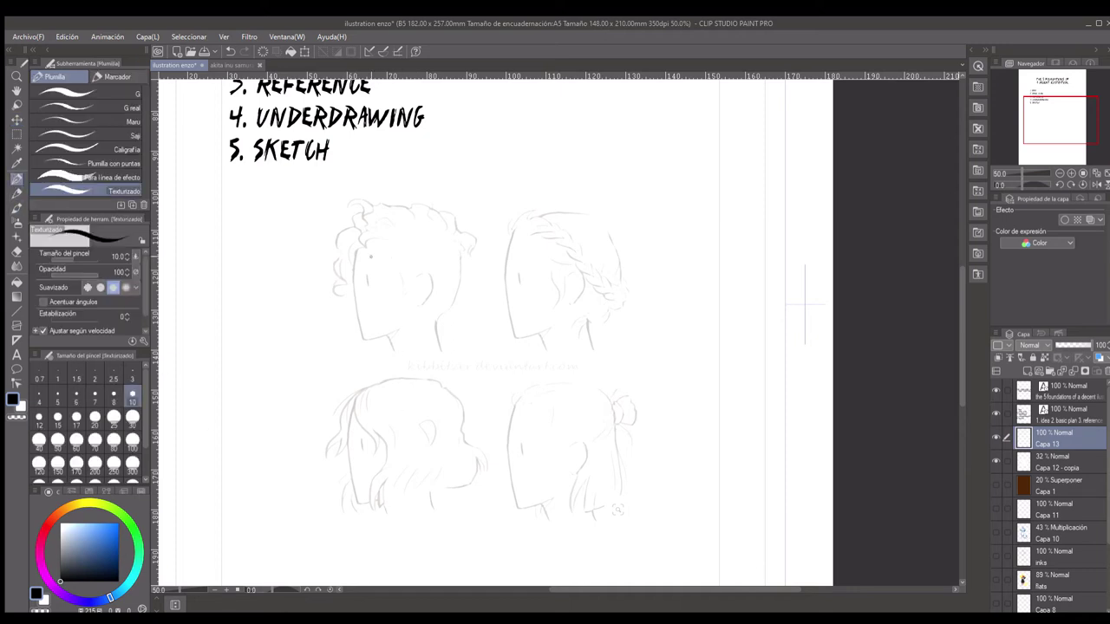
{"action": "mouse_move", "coordinate": [354, 247]}
{"action": "left_mouse_down"}
{"action": "mouse_move", "coordinate": [344, 302]}
{"action": "mouse_move", "coordinate": [359, 319]}
{"action": "mouse_move", "coordinate": [372, 311]}
{"action": "mouse_move", "coordinate": [357, 321]}
{"action": "mouse_move", "coordinate": [375, 342]}
{"action": "mouse_move", "coordinate": [395, 330]}
{"action": "mouse_move", "coordinate": [395, 352]}
{"action": "mouse_move", "coordinate": [439, 349]}
{"action": "mouse_move", "coordinate": [426, 273]}
{"action": "mouse_move", "coordinate": [433, 292]}
{"action": "mouse_move", "coordinate": [420, 303]}
{"action": "mouse_move", "coordinate": [425, 293]}
{"action": "left_mouse_up"}
{"action": "mouse_move", "coordinate": [367, 271]}
{"action": "left_mouse_down"}
{"action": "mouse_move", "coordinate": [368, 286]}
{"action": "mouse_move", "coordinate": [380, 268]}
{"action": "mouse_move", "coordinate": [370, 292]}
{"action": "mouse_move", "coordinate": [371, 255]}
{"action": "left_mouse_up"}
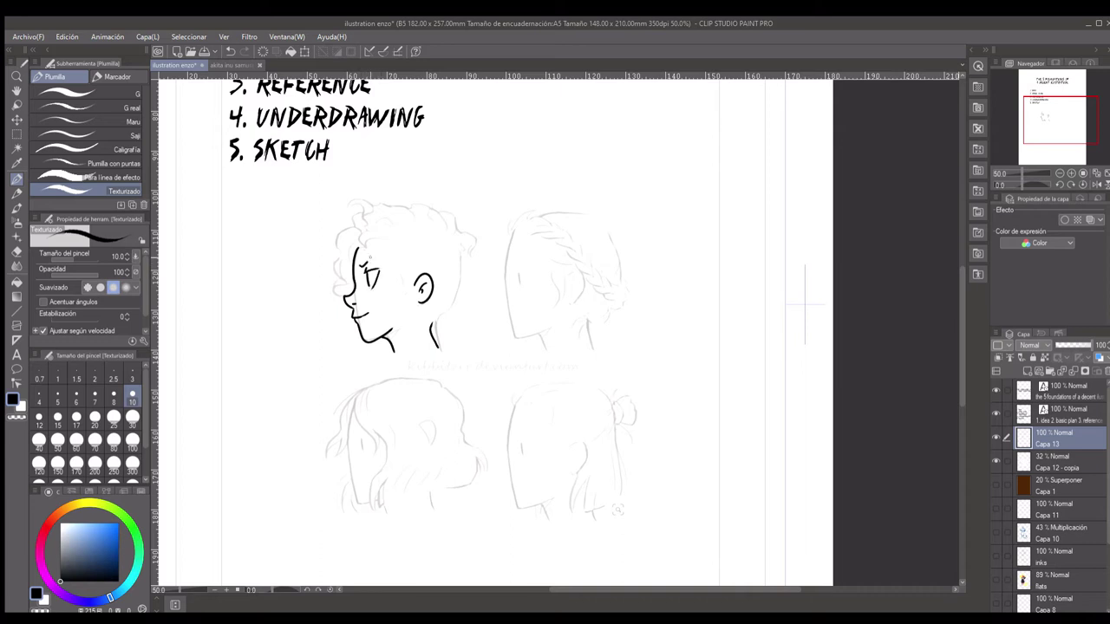
{"action": "left_click", "coordinate": [996, 461]}
{"action": "left_click", "coordinate": [992, 454]}
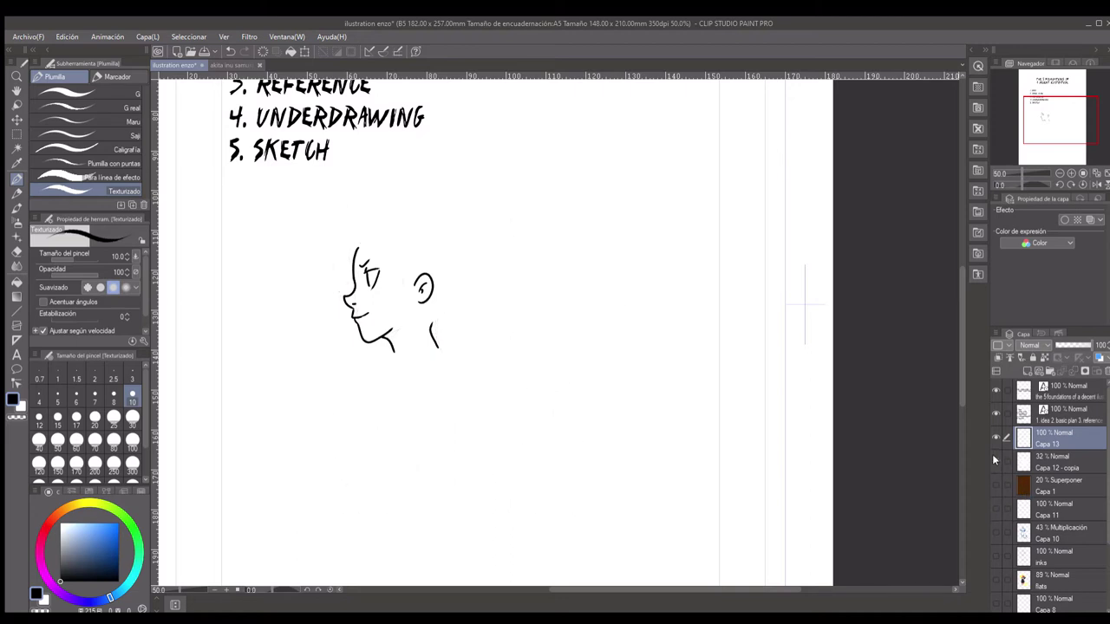
{"action": "left_click", "coordinate": [992, 454]}
{"action": "mouse_move", "coordinate": [342, 281]}
{"action": "left_mouse_down"}
{"action": "mouse_move", "coordinate": [336, 235]}
{"action": "mouse_move", "coordinate": [363, 232]}
{"action": "mouse_move", "coordinate": [368, 249]}
{"action": "mouse_move", "coordinate": [404, 234]}
{"action": "mouse_move", "coordinate": [351, 215]}
{"action": "left_mouse_up"}
Step: Return Capa 12 - copia to 100% opacity and hide the traced Capa 13 layer
{"action": "left_click", "coordinate": [995, 462]}
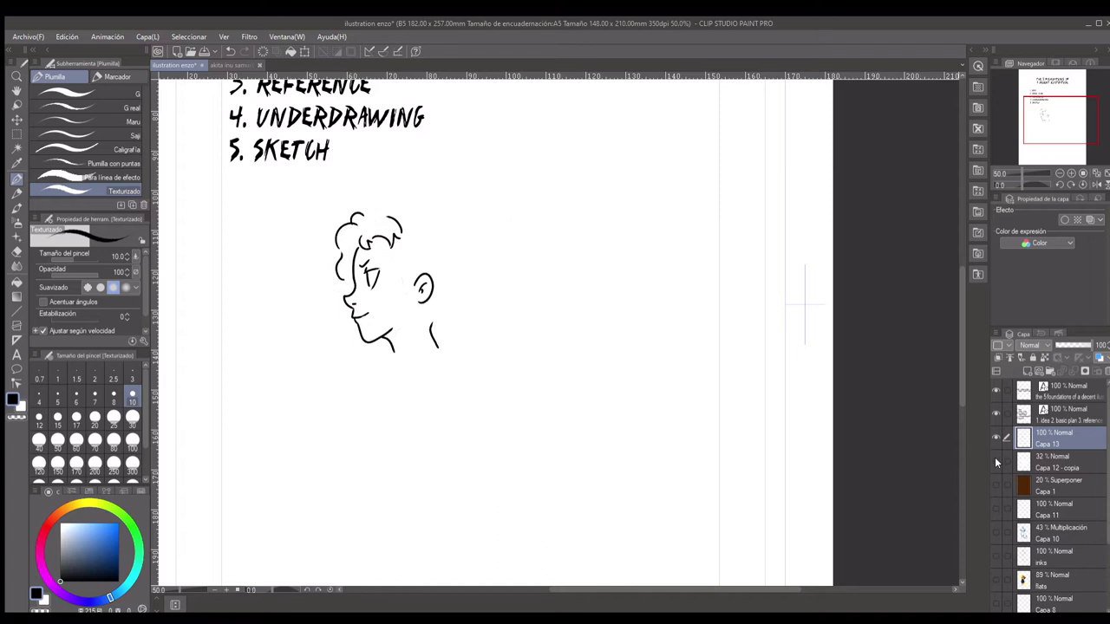
{"action": "left_click", "coordinate": [996, 462]}
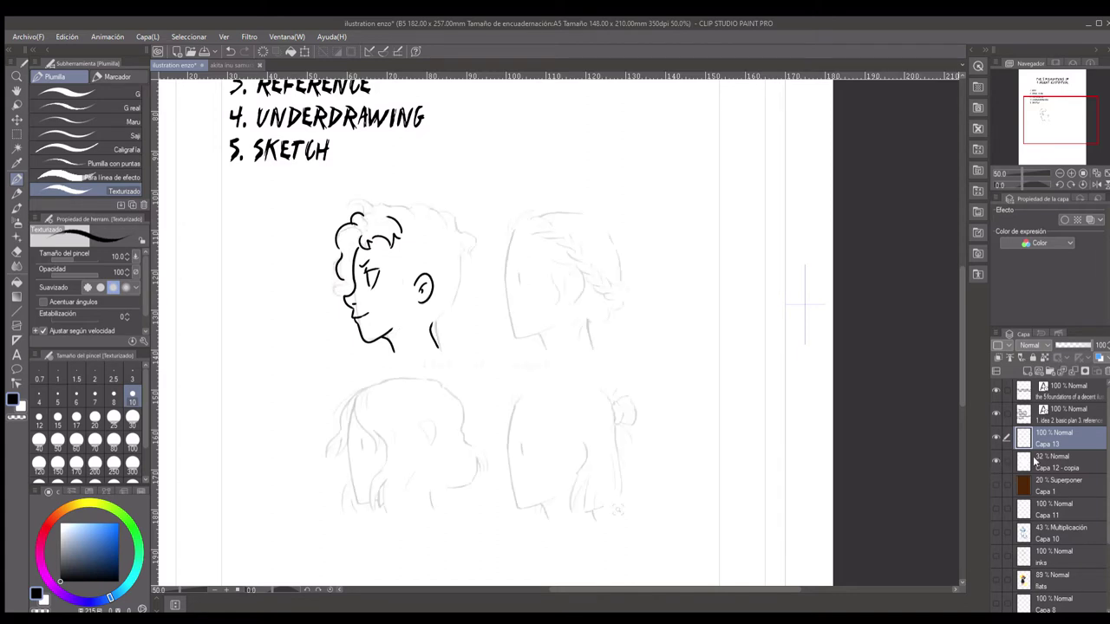
{"action": "left_click", "coordinate": [1054, 462]}
{"action": "left_click_drag", "start_coordinate": [1066, 345], "coordinate": [1094, 345]}
{"action": "left_click", "coordinate": [995, 436]}
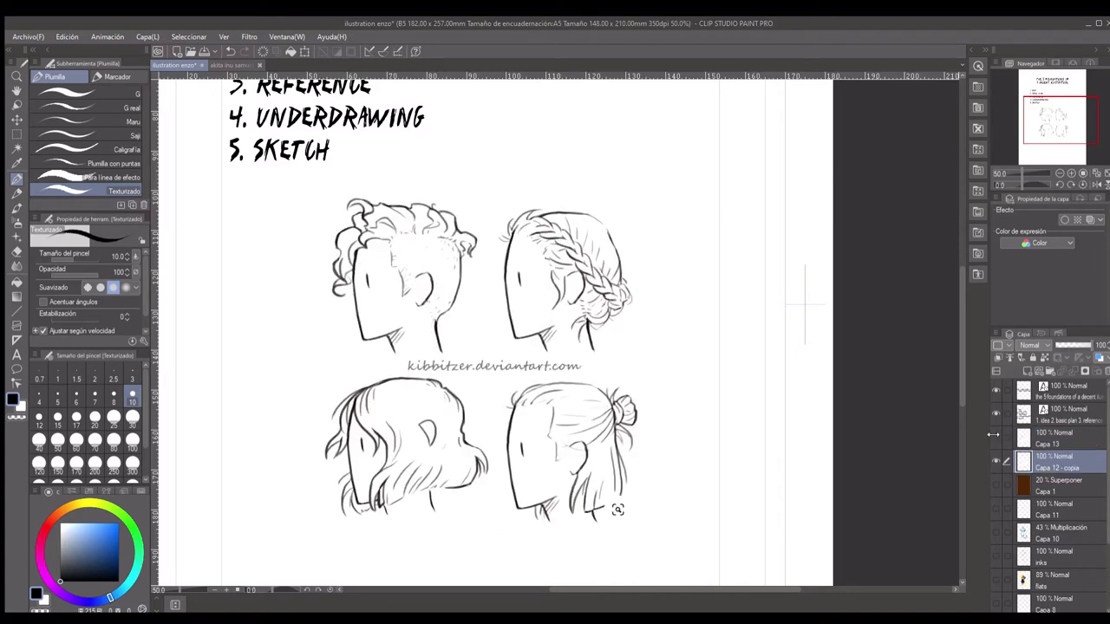
Step: Zoom out to 25% and hide the Capa 12 - copia reference heads
{"action": "left_click", "coordinate": [208, 591]}
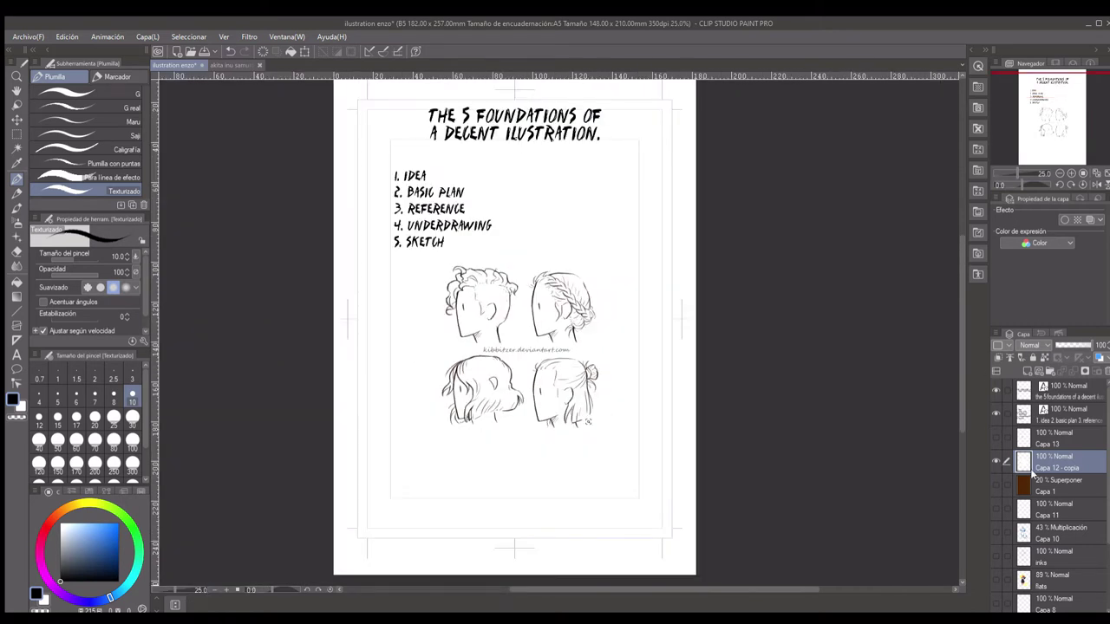
{"action": "left_click", "coordinate": [995, 461]}
{"action": "left_click", "coordinate": [993, 460]}
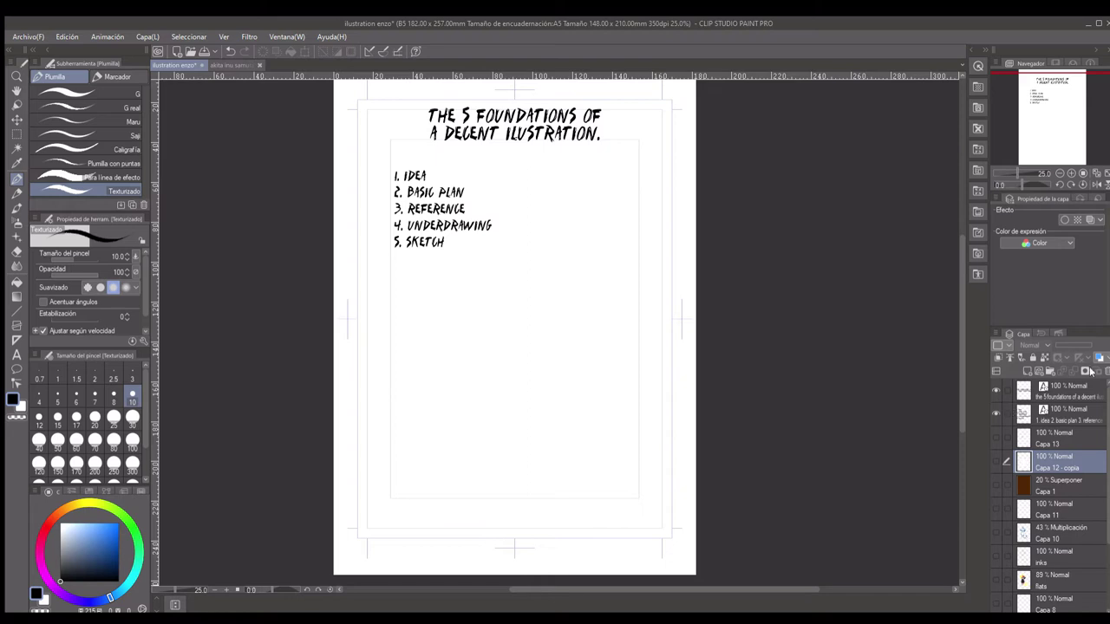
Step: Show the samurai dog's blue underdrawing, inks and flats layers
{"action": "scroll", "coordinate": [1101, 521], "scroll_direction": "down", "scroll_amount": 3}
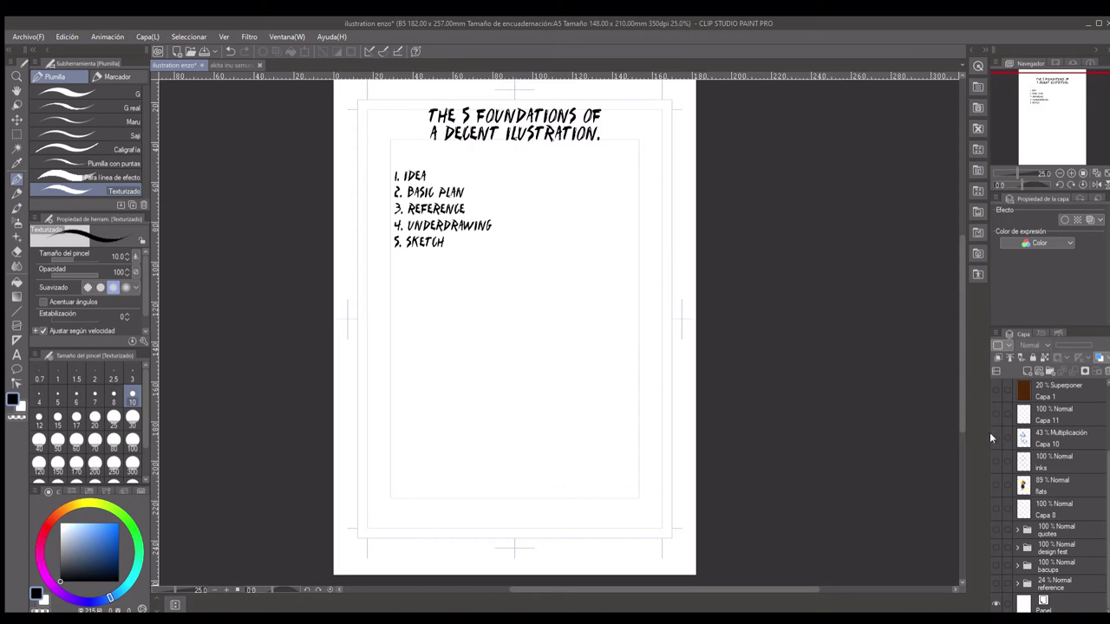
{"action": "left_click", "coordinate": [993, 438]}
{"action": "left_click", "coordinate": [994, 460]}
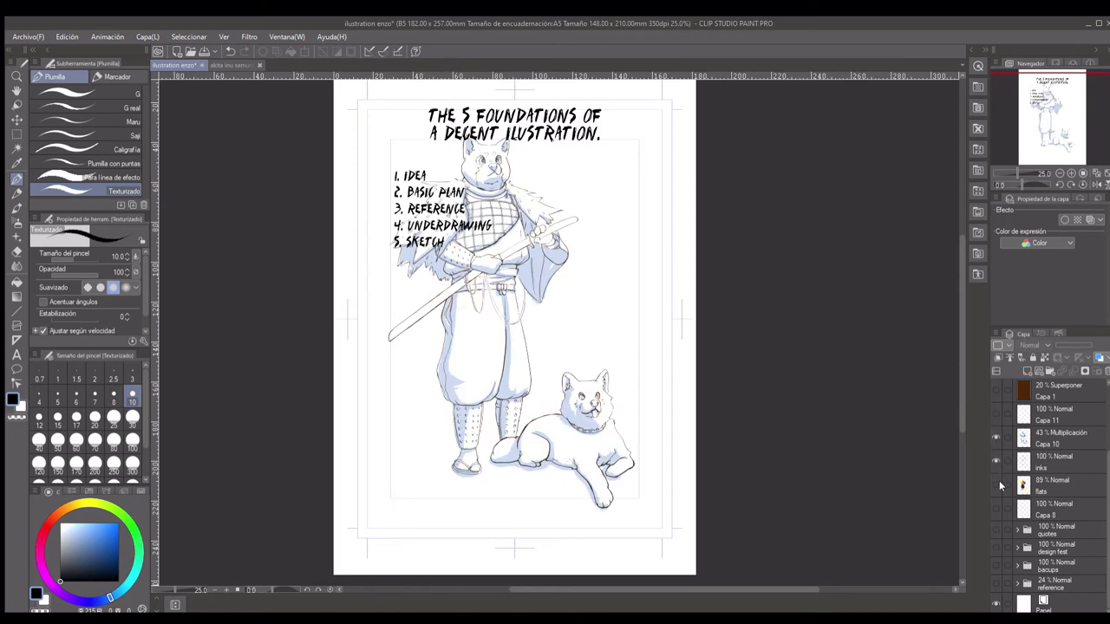
{"action": "left_click", "coordinate": [996, 485]}
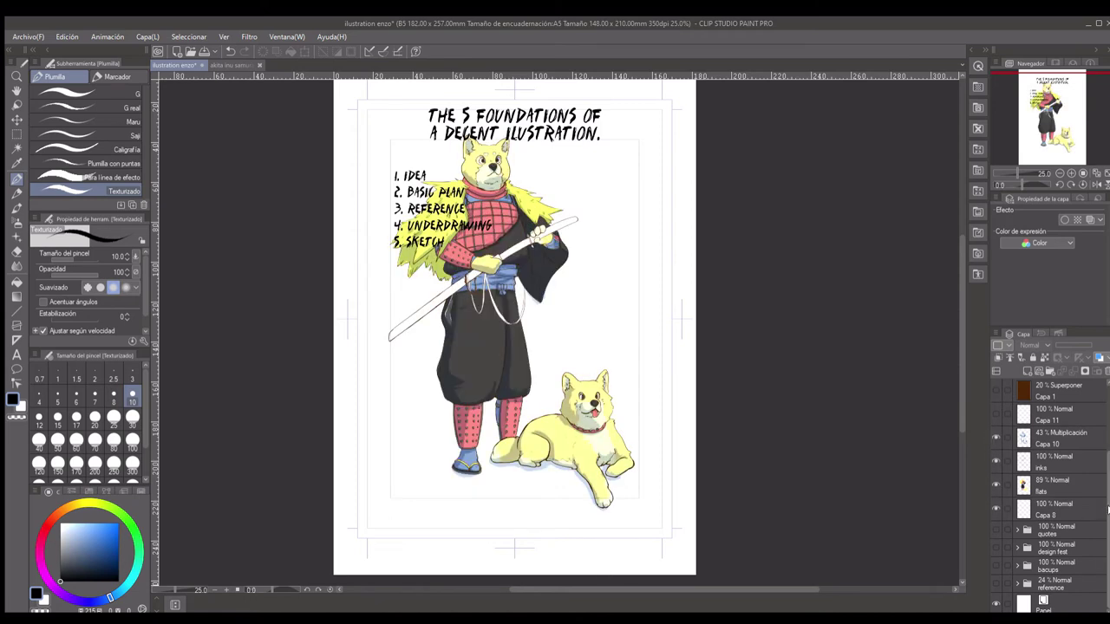
Step: Hide the list, the title, the inks and the flats, leaving a blank canvas
{"action": "scroll", "coordinate": [1066, 486], "scroll_direction": "up", "scroll_amount": 3}
{"action": "left_click", "coordinate": [996, 413]}
{"action": "left_click", "coordinate": [990, 390]}
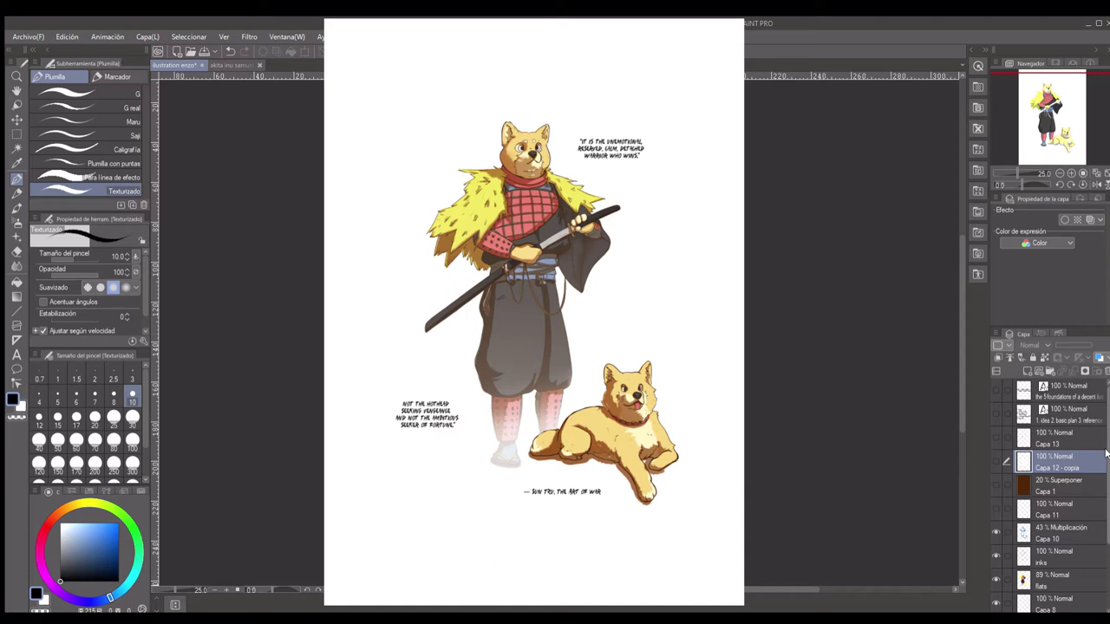
{"action": "scroll", "coordinate": [1103, 447], "scroll_direction": "down", "scroll_amount": 2}
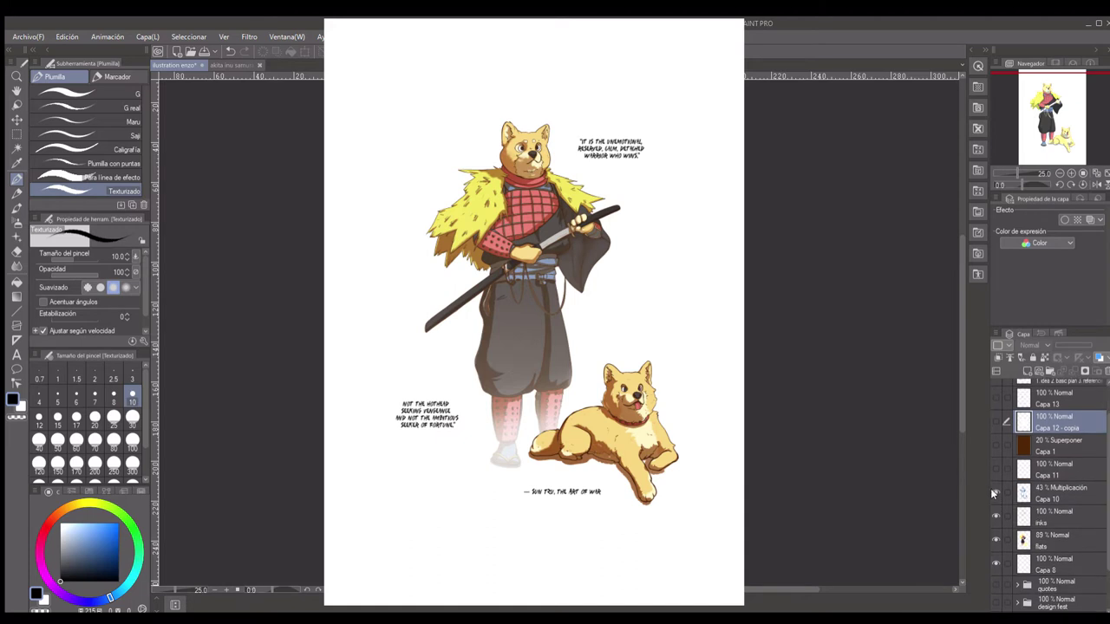
{"action": "left_click", "coordinate": [990, 517]}
{"action": "left_click", "coordinate": [990, 539]}
Step: Hide the faint sketch strokes and show the tutorial title and numbered list again
{"action": "left_click", "coordinate": [994, 562]}
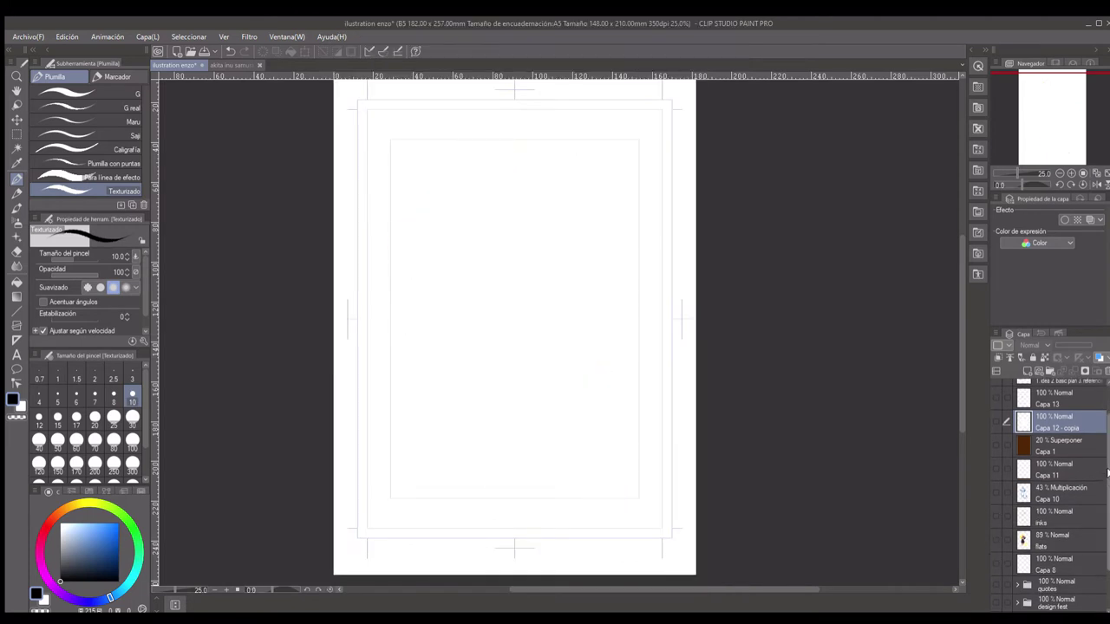
{"action": "scroll", "coordinate": [1104, 481], "scroll_direction": "up", "scroll_amount": 2}
{"action": "left_click", "coordinate": [995, 391]}
{"action": "left_click", "coordinate": [996, 414]}
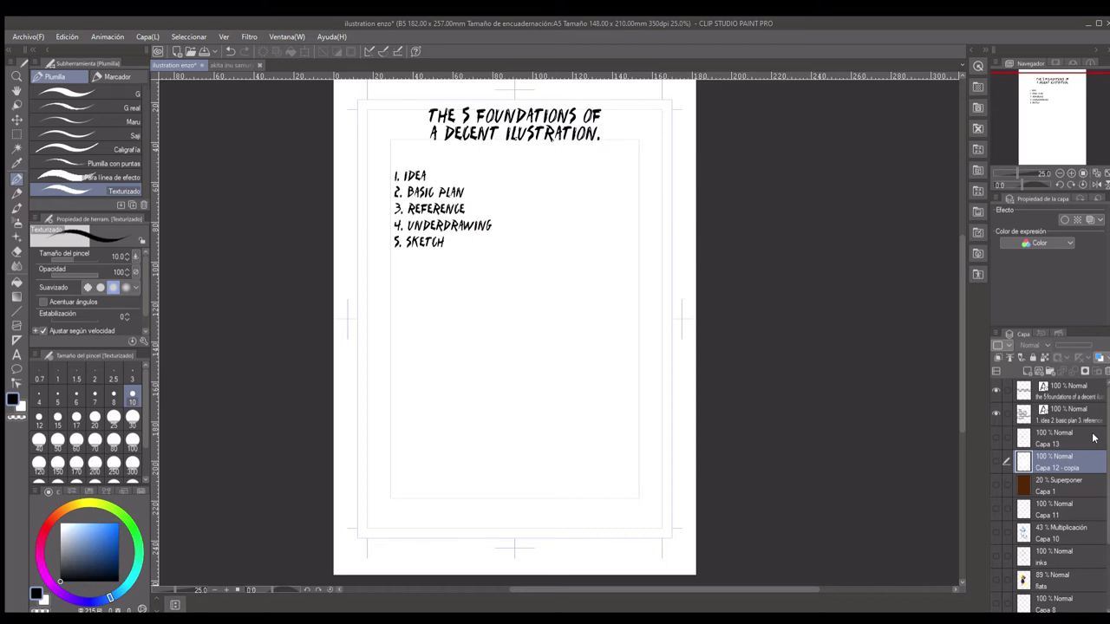
Step: Preview the Capa 8, flats, inks and shading layers, then hide them again
{"action": "left_click", "coordinate": [993, 599]}
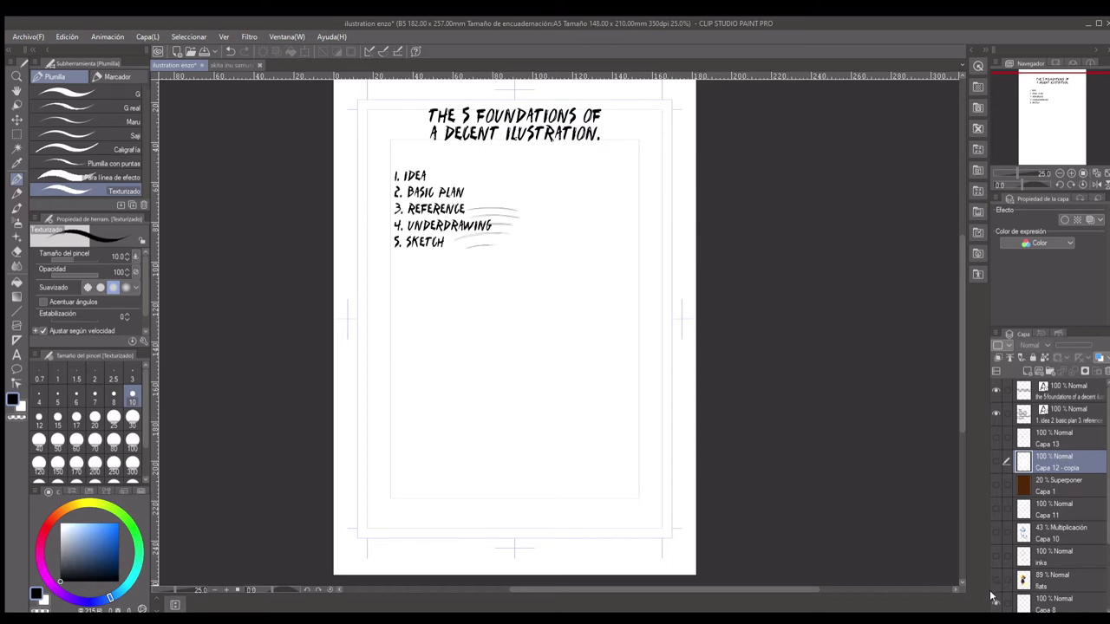
{"action": "left_click", "coordinate": [993, 579]}
{"action": "left_click", "coordinate": [992, 555]}
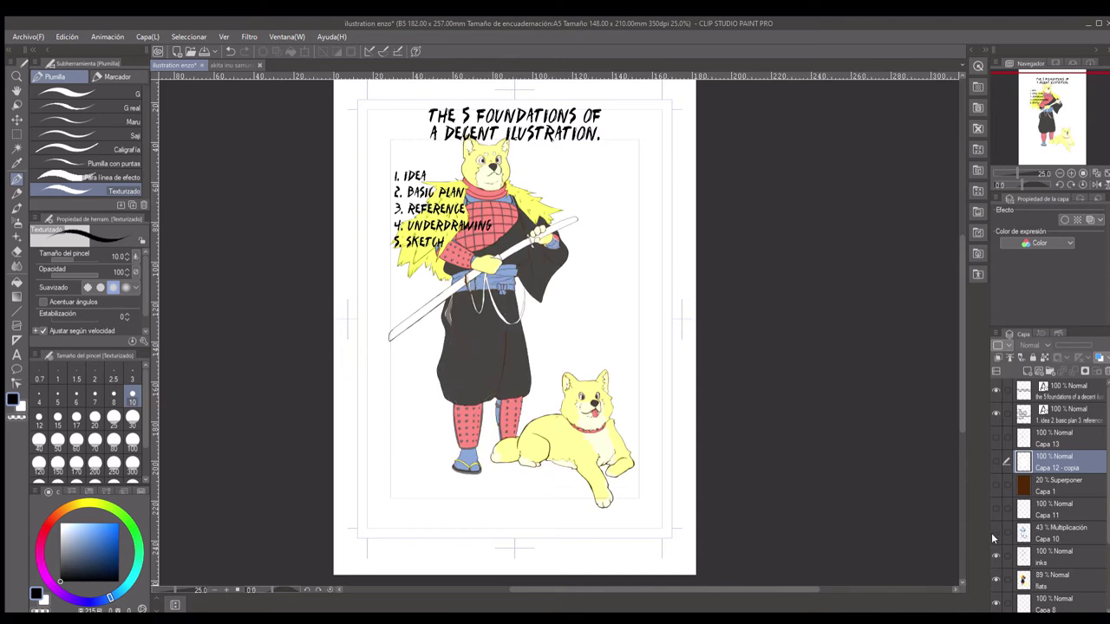
{"action": "left_click", "coordinate": [994, 534]}
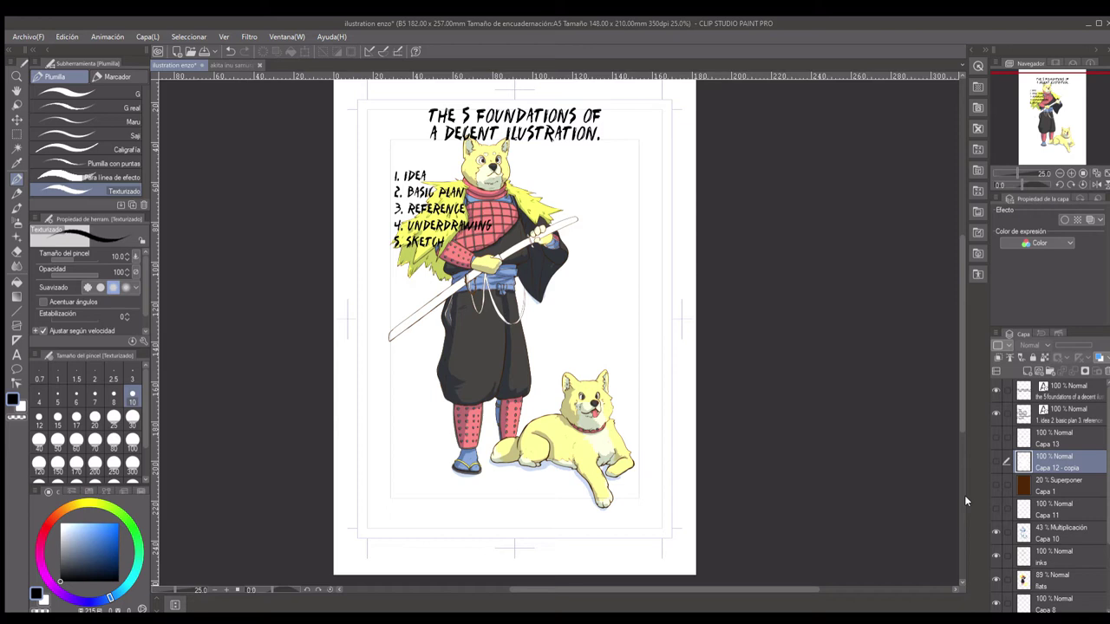
{"action": "left_click", "coordinate": [995, 532]}
{"action": "left_click", "coordinate": [994, 557]}
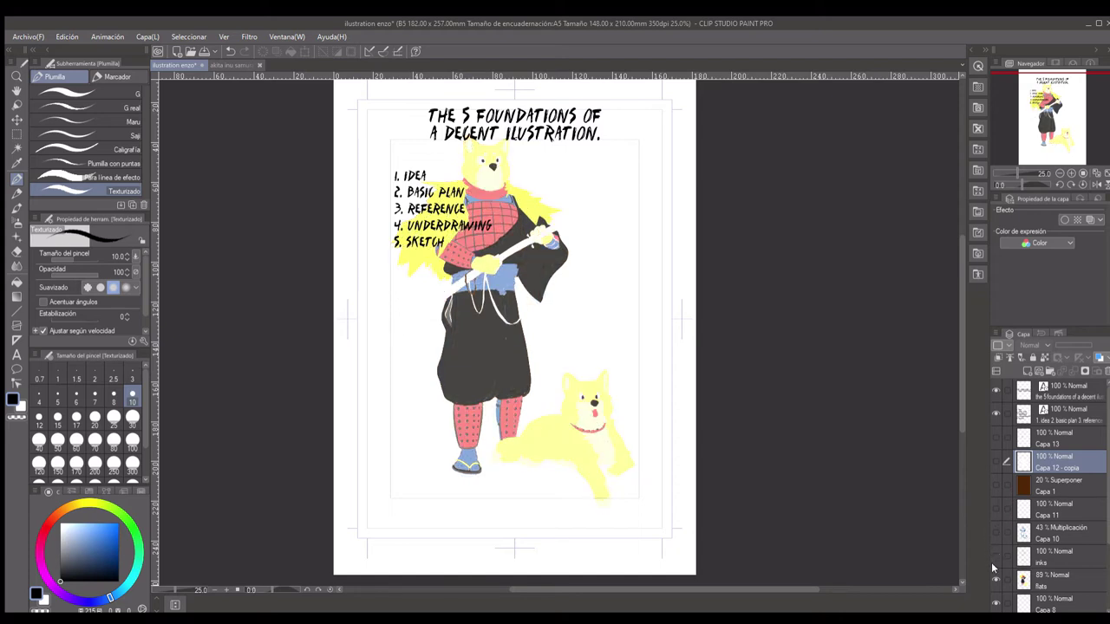
{"action": "left_click", "coordinate": [993, 579]}
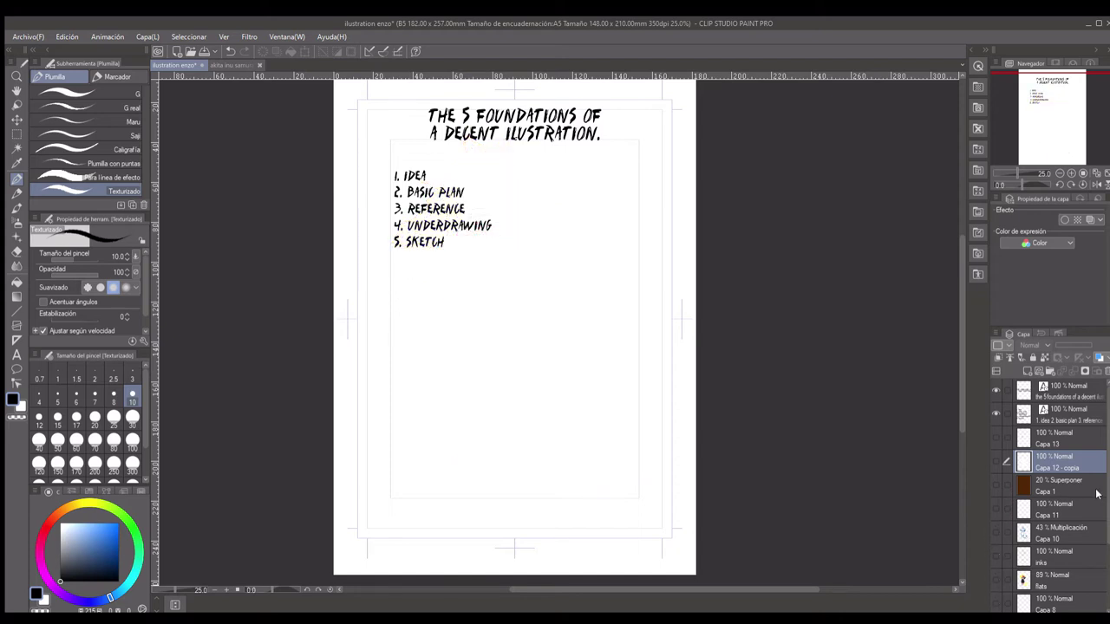
{"action": "left_click_drag", "start_coordinate": [1106, 501], "coordinate": [1088, 562]}
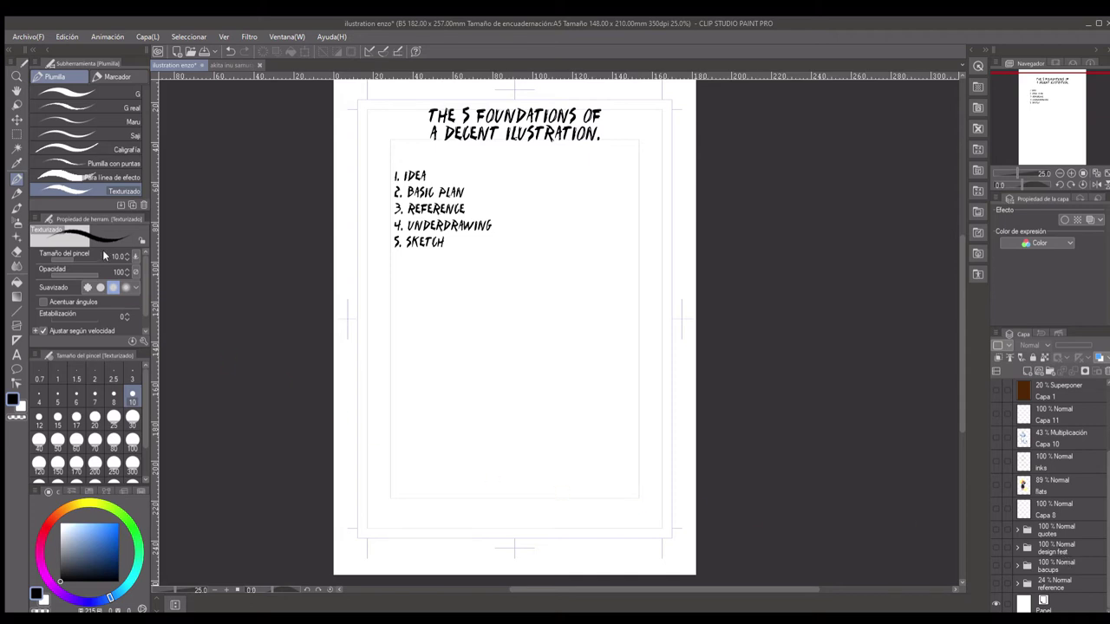
Step: Pick a pencil brush on Capa 11 and draw the FROG bubble with an assassin branch
{"action": "left_click", "coordinate": [115, 77]}
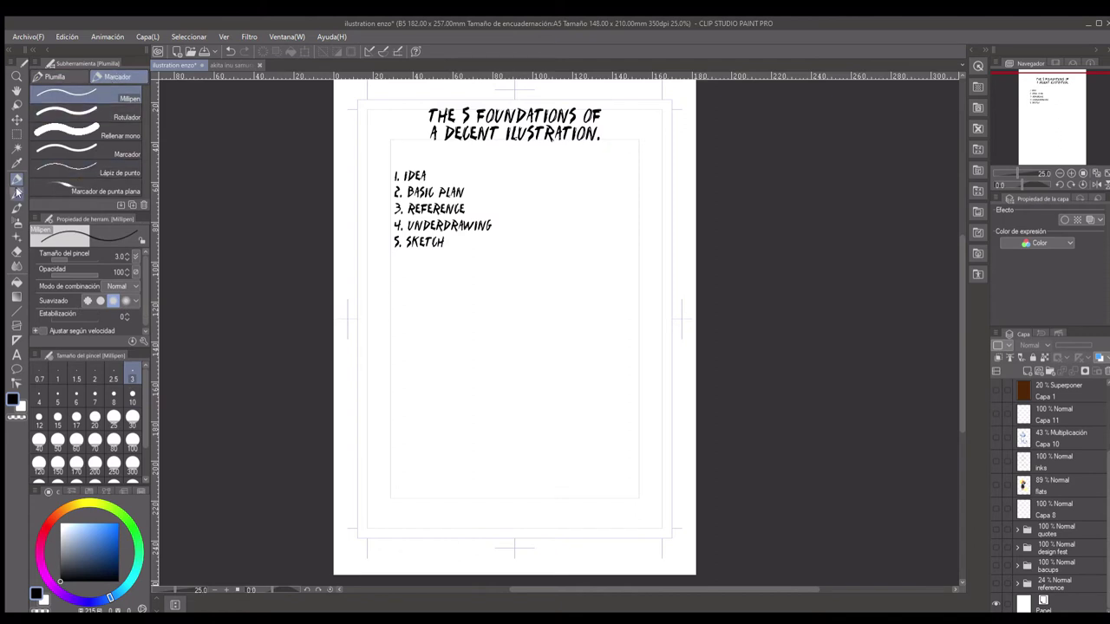
{"action": "left_click", "coordinate": [15, 193]}
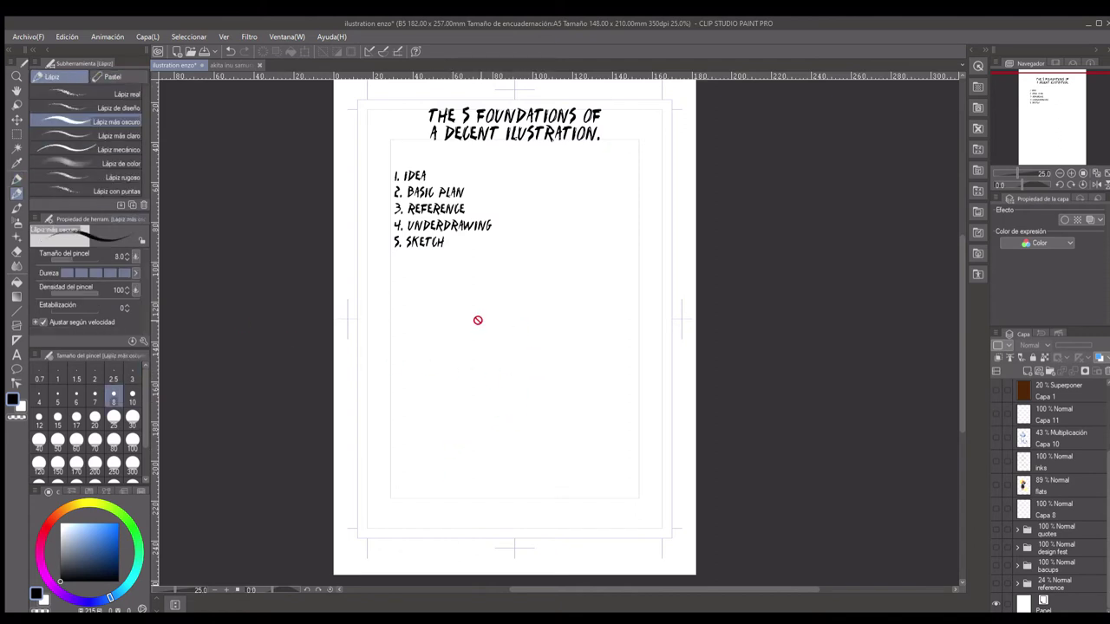
{"action": "left_click", "coordinate": [1075, 417]}
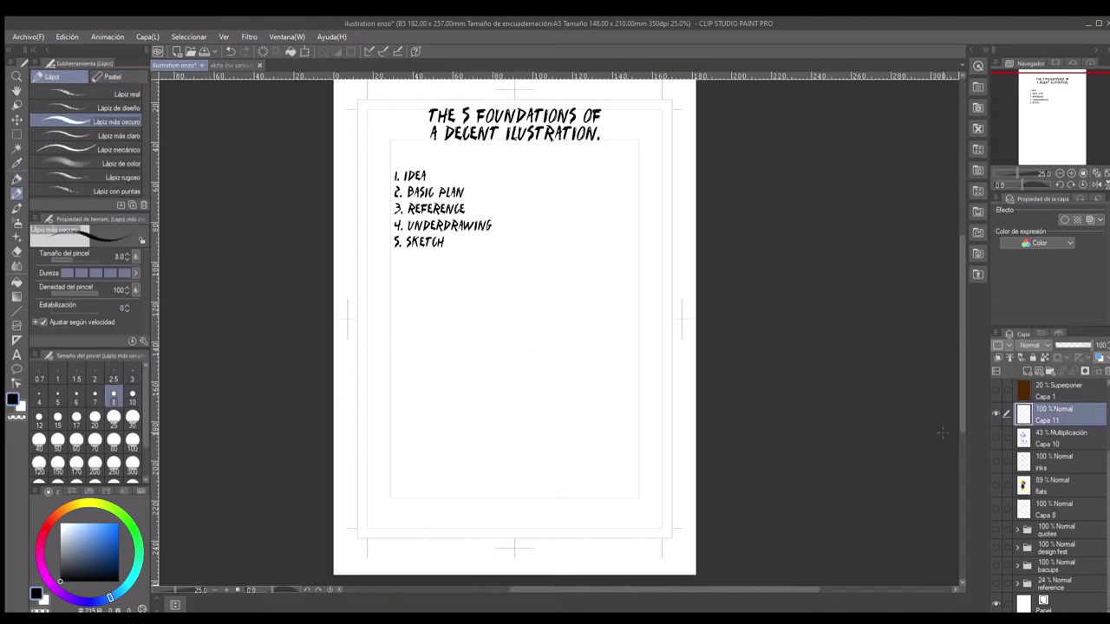
{"action": "mouse_move", "coordinate": [545, 330]}
{"action": "left_mouse_down"}
{"action": "mouse_move", "coordinate": [487, 343]}
{"action": "mouse_move", "coordinate": [488, 375]}
{"action": "mouse_move", "coordinate": [549, 371]}
{"action": "mouse_move", "coordinate": [559, 344]}
{"action": "mouse_move", "coordinate": [501, 343]}
{"action": "mouse_move", "coordinate": [506, 353]}
{"action": "mouse_move", "coordinate": [534, 342]}
{"action": "mouse_move", "coordinate": [574, 294]}
{"action": "left_mouse_up"}
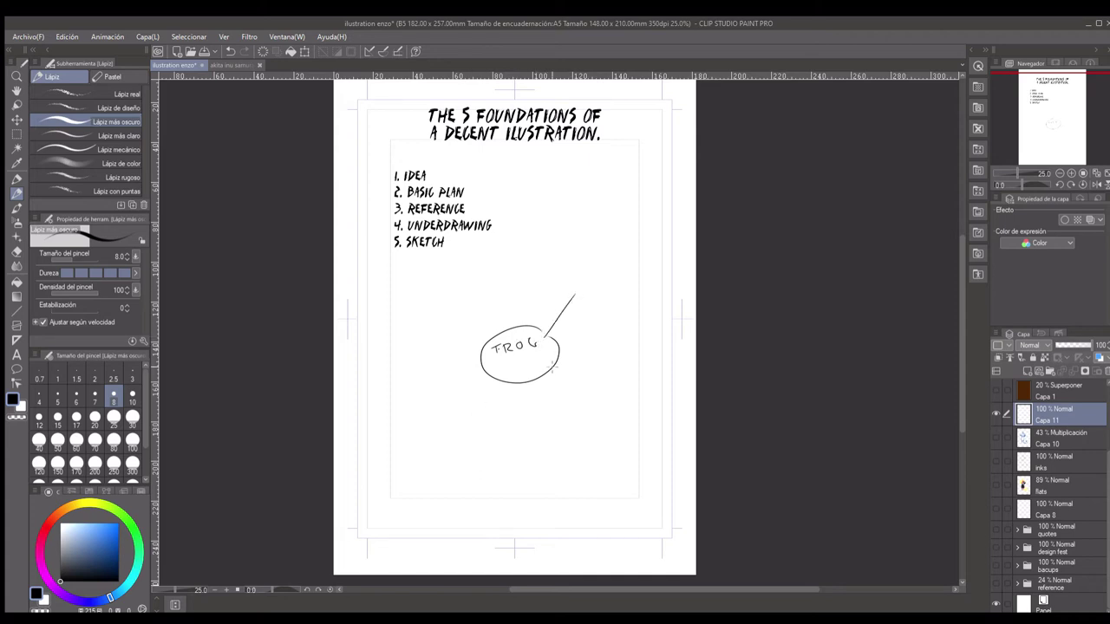
{"action": "mouse_move", "coordinate": [581, 291]}
{"action": "left_mouse_down"}
{"action": "mouse_move", "coordinate": [586, 277]}
{"action": "mouse_move", "coordinate": [597, 289]}
{"action": "left_mouse_up"}
{"action": "mouse_move", "coordinate": [609, 279]}
{"action": "left_mouse_down"}
{"action": "mouse_move", "coordinate": [605, 289]}
{"action": "mouse_move", "coordinate": [624, 269]}
{"action": "mouse_move", "coordinate": [633, 283]}
{"action": "mouse_move", "coordinate": [648, 269]}
{"action": "mouse_move", "coordinate": [578, 302]}
{"action": "mouse_move", "coordinate": [657, 271]}
{"action": "left_mouse_up"}
{"action": "left_click", "coordinate": [613, 287]}
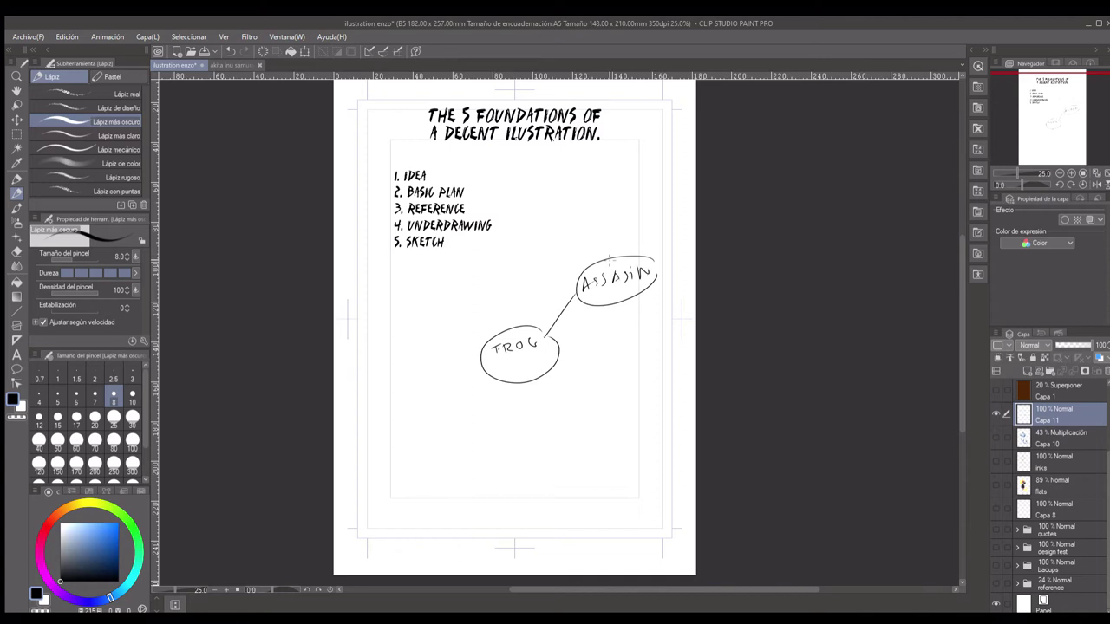
{"action": "mouse_move", "coordinate": [610, 255]}
{"action": "left_mouse_down"}
{"action": "mouse_move", "coordinate": [611, 227]}
{"action": "mouse_move", "coordinate": [673, 220]}
{"action": "left_mouse_up"}
Step: Add branches to TREE and to a circled train expression note labelled intense
{"action": "mouse_move", "coordinate": [498, 378]}
{"action": "left_mouse_down"}
{"action": "mouse_move", "coordinate": [478, 440]}
{"action": "mouse_move", "coordinate": [517, 432]}
{"action": "mouse_move", "coordinate": [495, 400]}
{"action": "mouse_move", "coordinate": [518, 407]}
{"action": "left_mouse_up"}
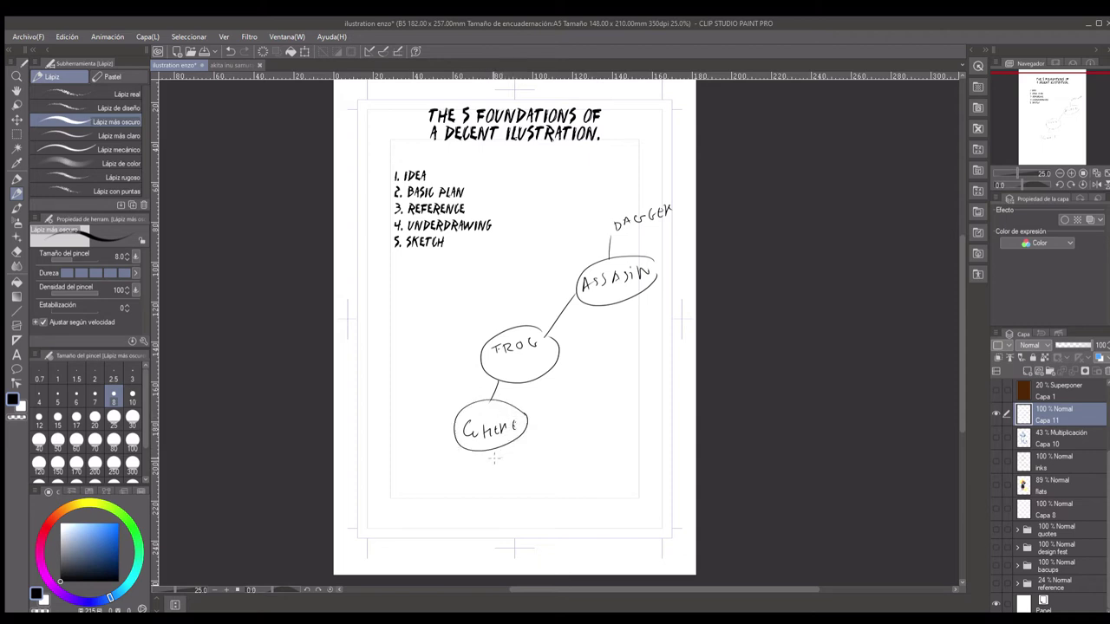
{"action": "mouse_move", "coordinate": [514, 444]}
{"action": "left_mouse_down"}
{"action": "mouse_move", "coordinate": [538, 454]}
{"action": "mouse_move", "coordinate": [533, 464]}
{"action": "left_mouse_up"}
{"action": "mouse_move", "coordinate": [540, 464]}
{"action": "left_mouse_down"}
{"action": "mouse_move", "coordinate": [562, 463]}
{"action": "mouse_move", "coordinate": [553, 461]}
{"action": "left_mouse_up"}
{"action": "left_click_drag", "start_coordinate": [554, 366], "coordinate": [589, 390]}
{"action": "mouse_move", "coordinate": [607, 383]}
{"action": "left_mouse_down"}
{"action": "mouse_move", "coordinate": [619, 393]}
{"action": "mouse_move", "coordinate": [642, 386]}
{"action": "mouse_move", "coordinate": [614, 408]}
{"action": "mouse_move", "coordinate": [687, 380]}
{"action": "left_mouse_up"}
{"action": "mouse_move", "coordinate": [620, 365]}
{"action": "left_mouse_down"}
{"action": "mouse_move", "coordinate": [690, 386]}
{"action": "mouse_move", "coordinate": [655, 361]}
{"action": "left_mouse_up"}
{"action": "left_click_drag", "start_coordinate": [614, 368], "coordinate": [621, 347]}
{"action": "mouse_move", "coordinate": [620, 340]}
{"action": "left_mouse_down"}
{"action": "mouse_move", "coordinate": [626, 351]}
{"action": "mouse_move", "coordinate": [666, 335]}
{"action": "left_mouse_up"}
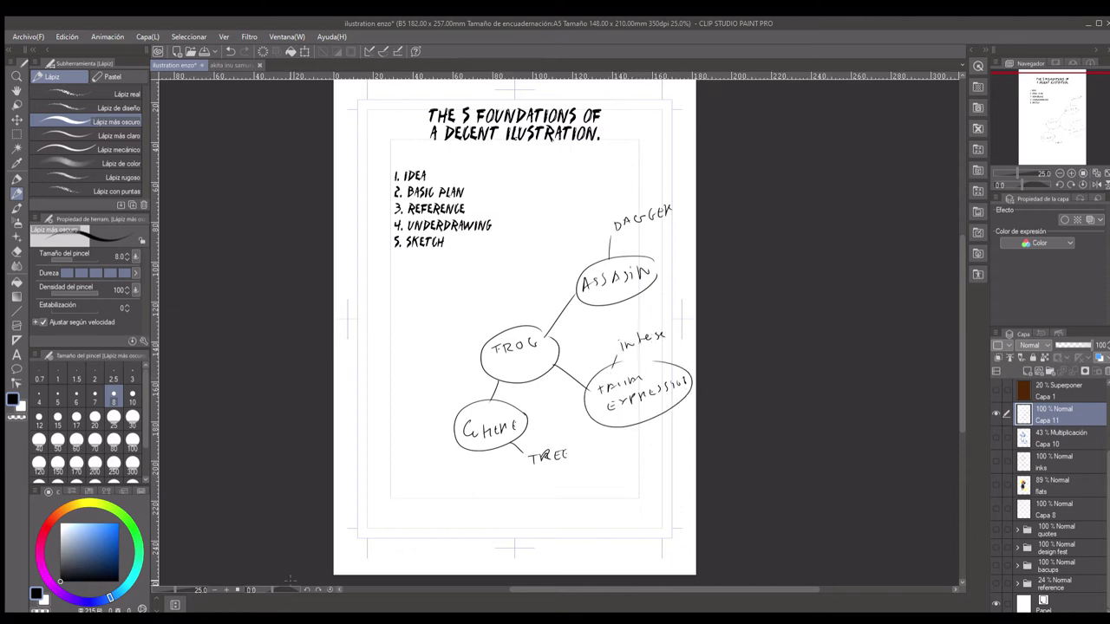
{"action": "mouse_move", "coordinate": [430, 266]}
{"action": "left_mouse_down"}
{"action": "mouse_move", "coordinate": [434, 278]}
{"action": "mouse_move", "coordinate": [479, 270]}
{"action": "mouse_move", "coordinate": [442, 296]}
{"action": "mouse_move", "coordinate": [464, 286]}
{"action": "mouse_move", "coordinate": [444, 316]}
{"action": "mouse_move", "coordinate": [466, 301]}
{"action": "mouse_move", "coordinate": [453, 329]}
{"action": "mouse_move", "coordinate": [475, 322]}
{"action": "left_mouse_up"}
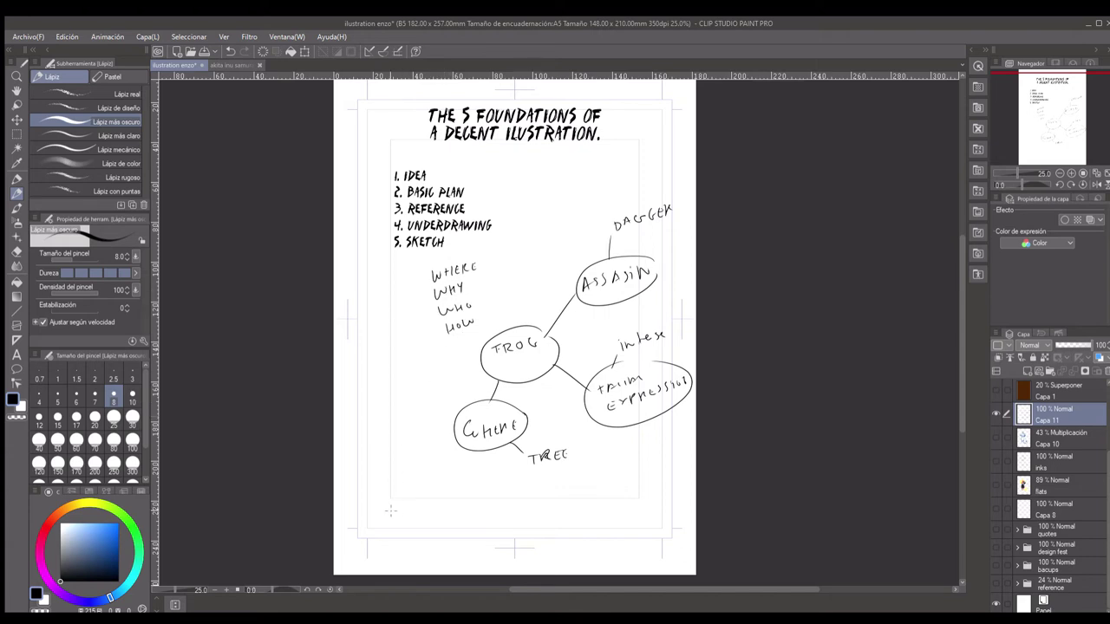
Step: Add WHAT above the question list, then hide the Capa 11 brainstorm layer
{"action": "left_click_drag", "start_coordinate": [431, 251], "coordinate": [462, 252]}
{"action": "left_click", "coordinate": [996, 413]}
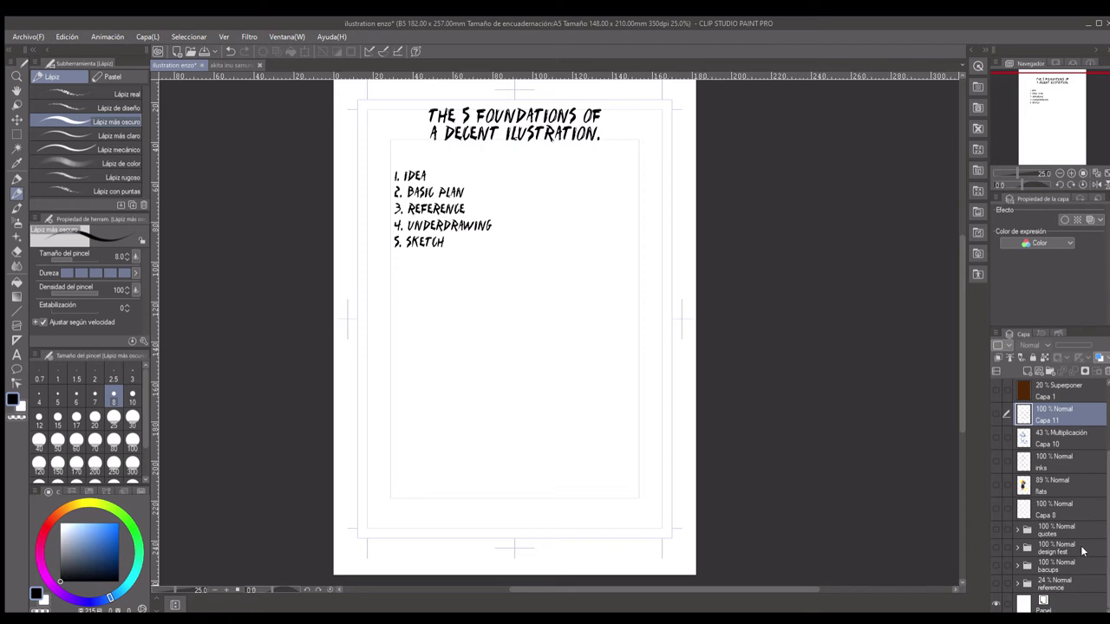
Step: Show the design fest silhouette and erase all the mind-map strokes from Capa 11
{"action": "left_click", "coordinate": [993, 546]}
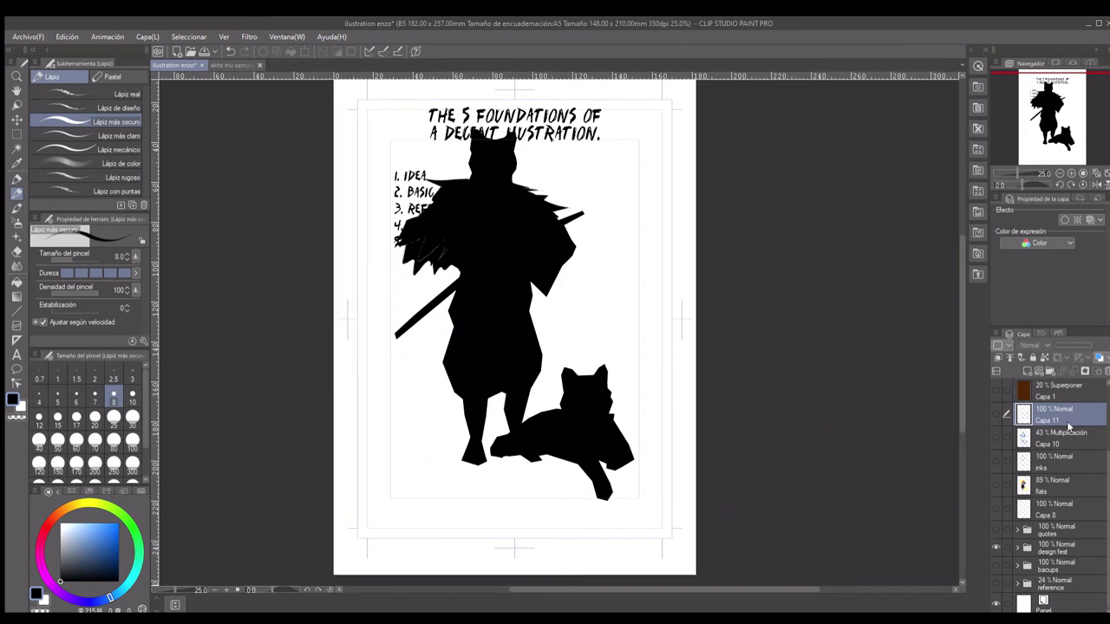
{"action": "left_click", "coordinate": [996, 415]}
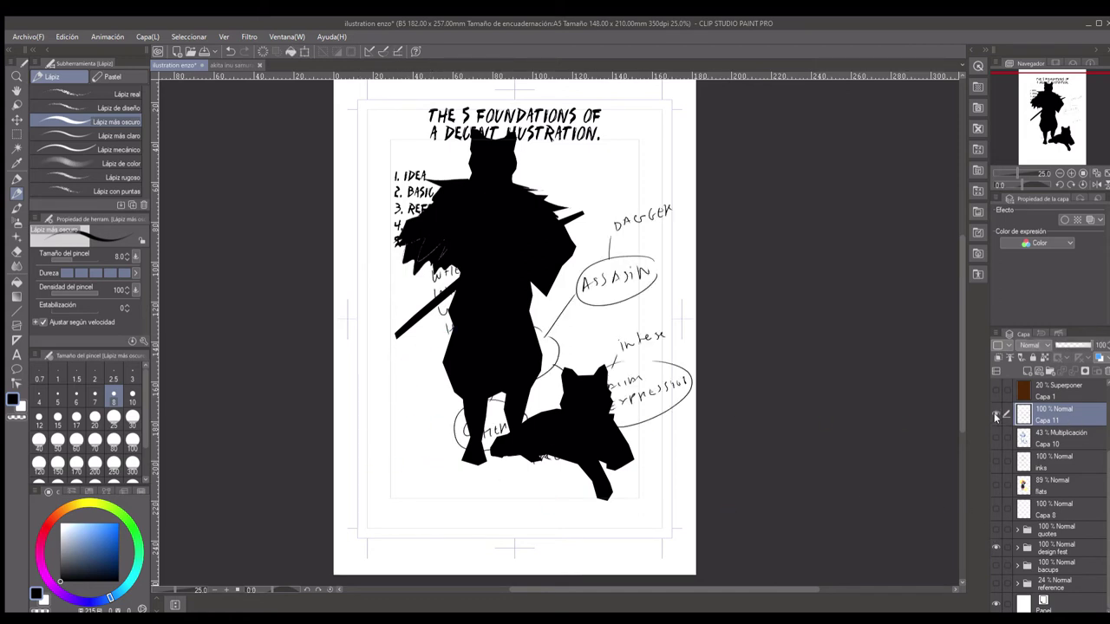
{"action": "key", "text": "ctrl+a"}
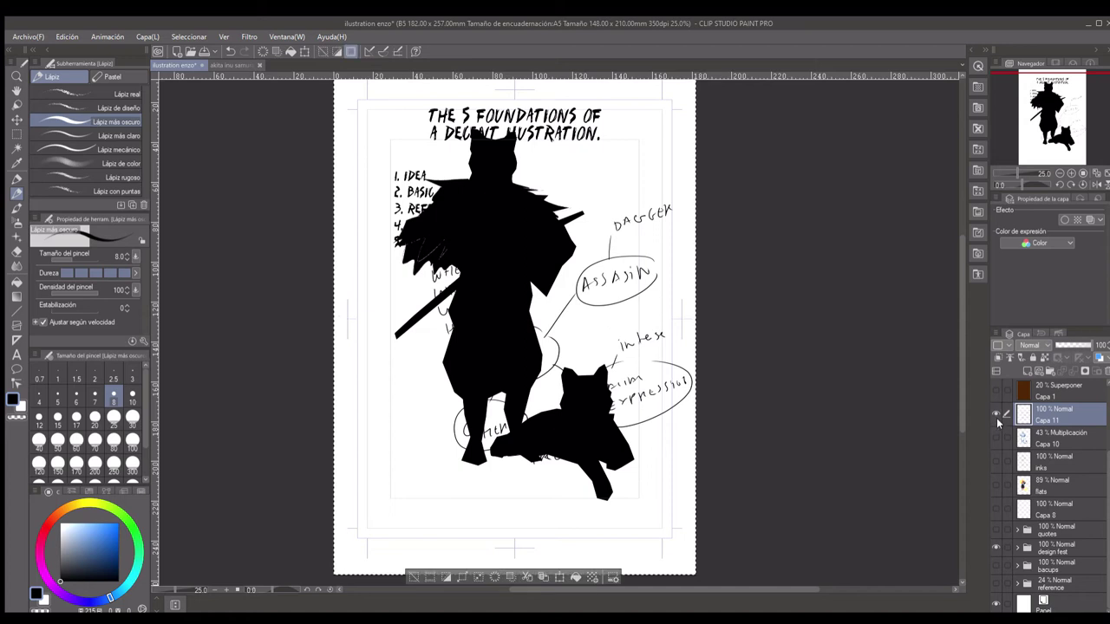
{"action": "key", "text": "Delete"}
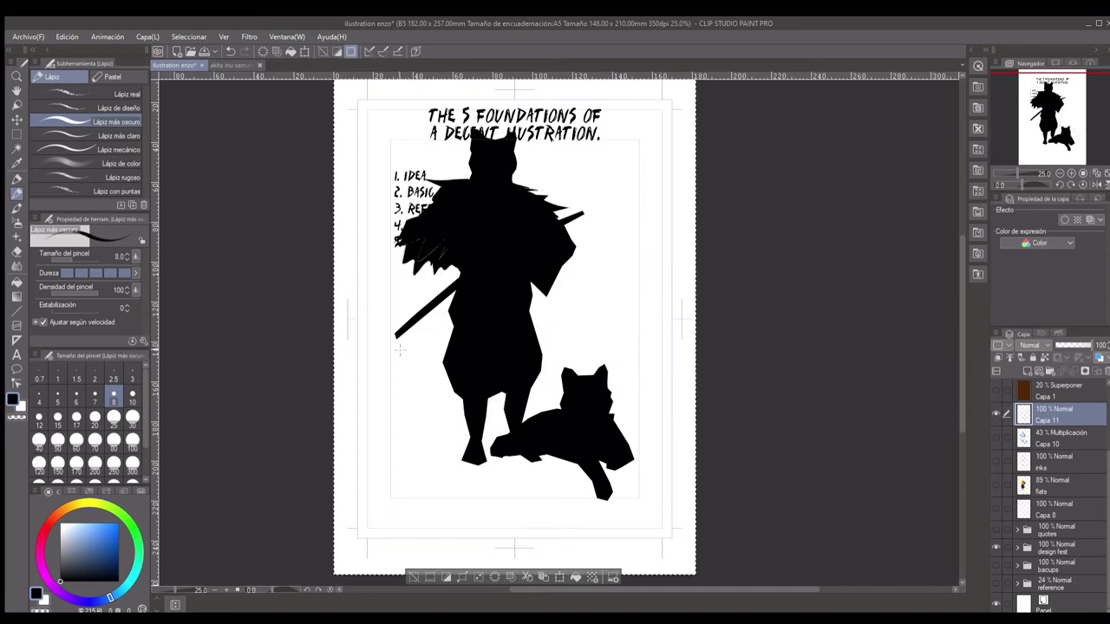
{"action": "key", "text": "ctrl+d"}
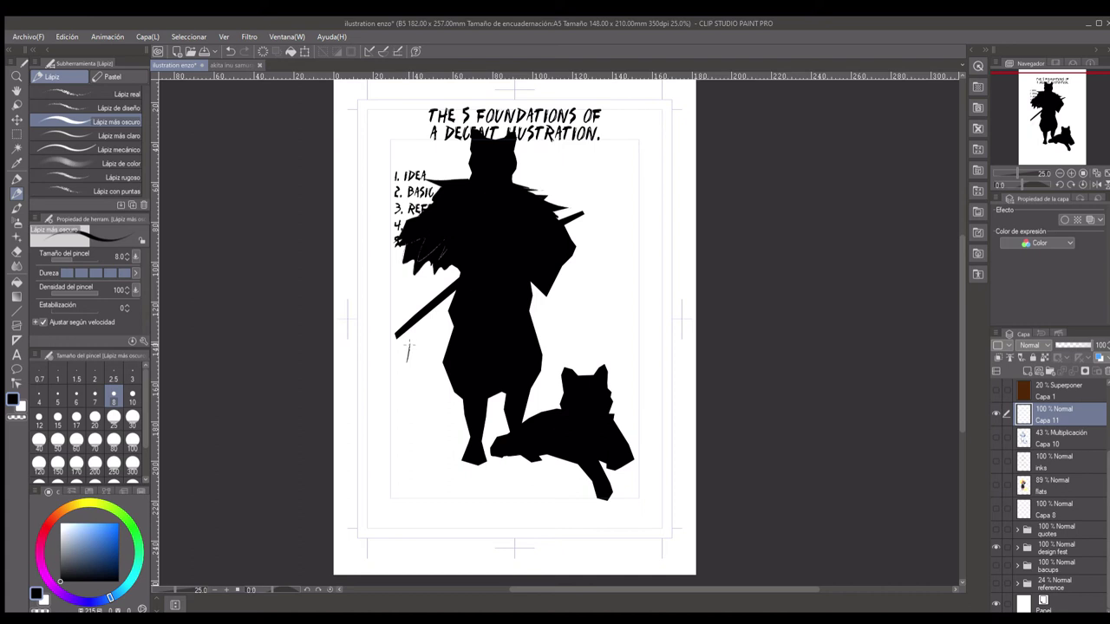
Step: Pencil two small arrow marks and a short slash on the page
{"action": "left_click_drag", "start_coordinate": [405, 345], "coordinate": [413, 345]}
{"action": "left_click_drag", "start_coordinate": [606, 183], "coordinate": [602, 197]}
{"action": "left_click_drag", "start_coordinate": [401, 276], "coordinate": [394, 284]}
Step: Expand design fest, toggle the Capa 6 arm-and-sword overlay, then go to akita inu samurai
{"action": "left_click", "coordinate": [1017, 547]}
{"action": "scroll", "coordinate": [1001, 512], "scroll_direction": "down", "scroll_amount": 3}
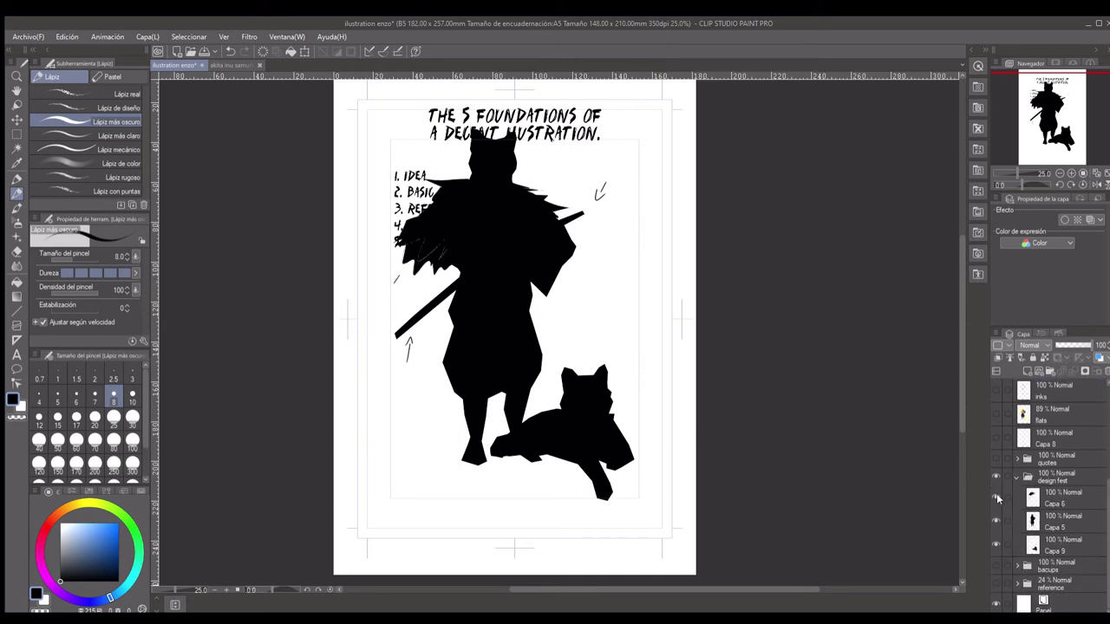
{"action": "left_click", "coordinate": [996, 497]}
{"action": "left_click", "coordinate": [995, 496]}
{"action": "left_click", "coordinate": [994, 495]}
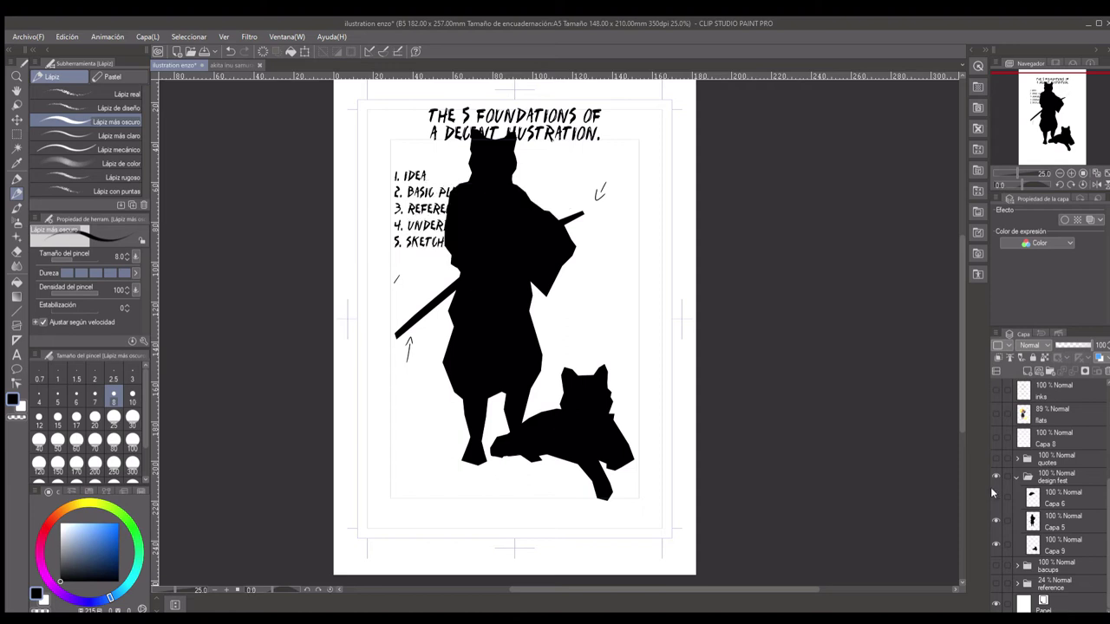
{"action": "left_click", "coordinate": [995, 495]}
{"action": "left_click", "coordinate": [994, 494]}
{"action": "left_click", "coordinate": [993, 494]}
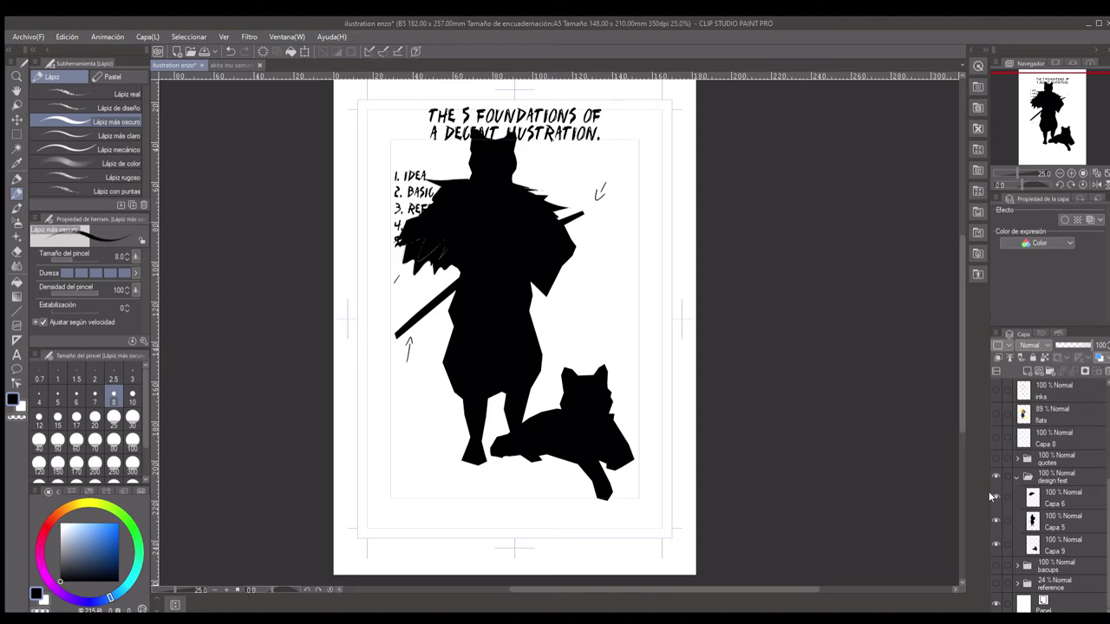
{"action": "left_click", "coordinate": [231, 65]}
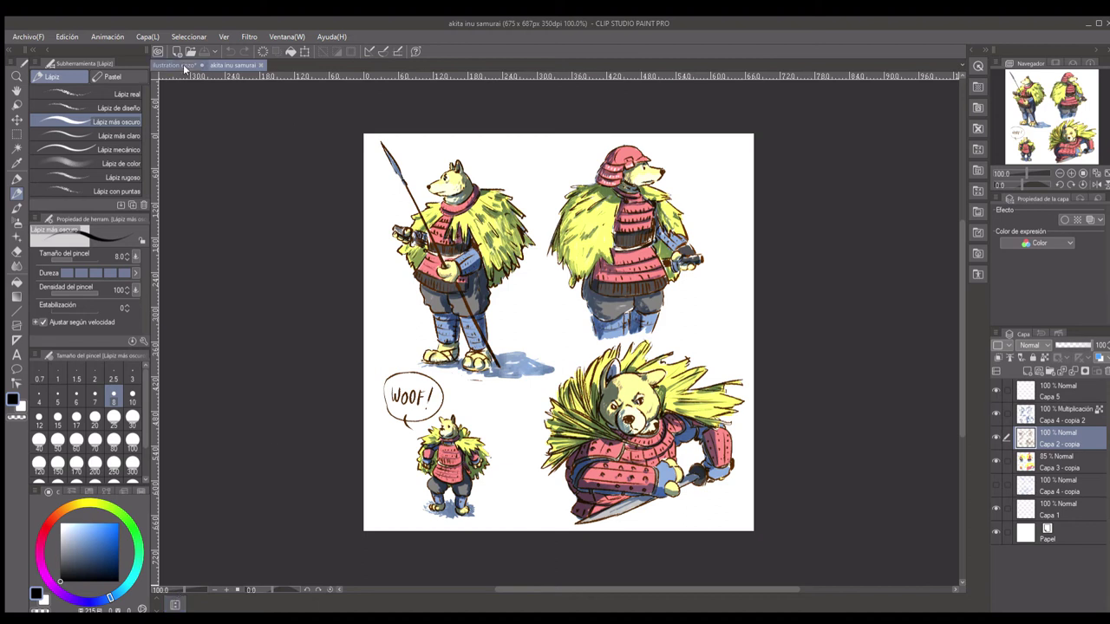
{"action": "left_click_drag", "start_coordinate": [996, 461], "coordinate": [995, 436]}
{"action": "left_click", "coordinate": [996, 414]}
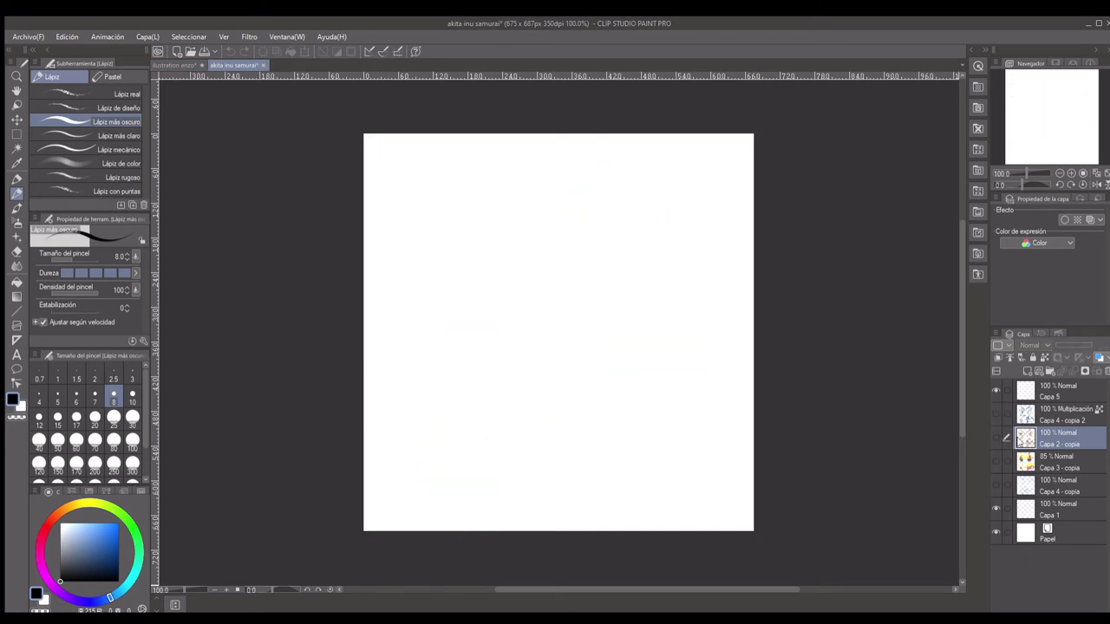
{"action": "left_click", "coordinate": [995, 484]}
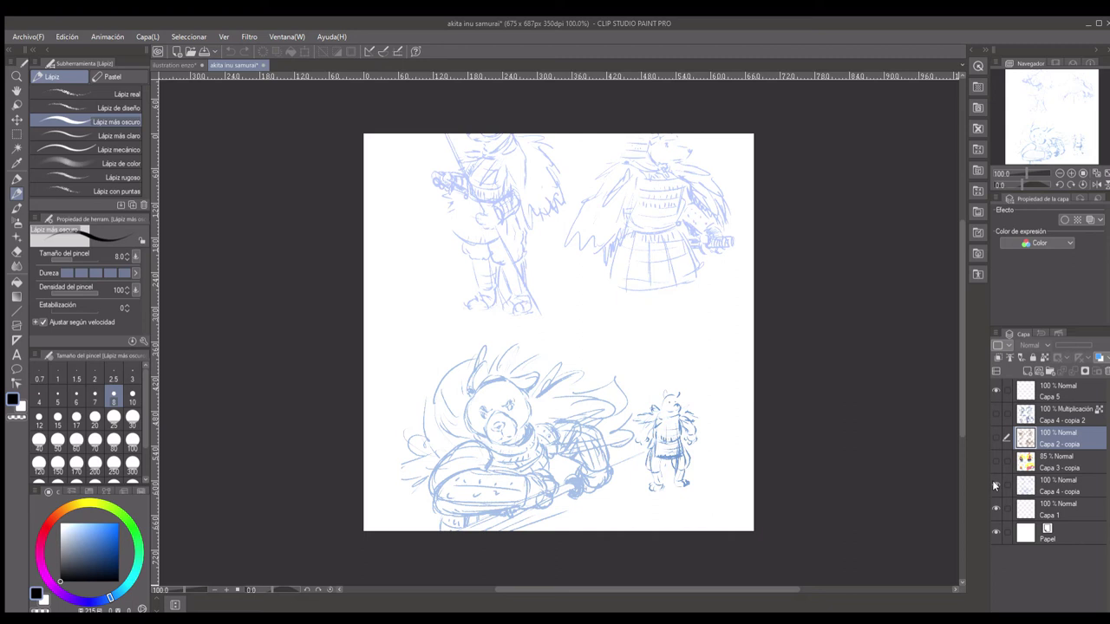
{"action": "left_click", "coordinate": [994, 485]}
{"action": "left_click", "coordinate": [995, 438]}
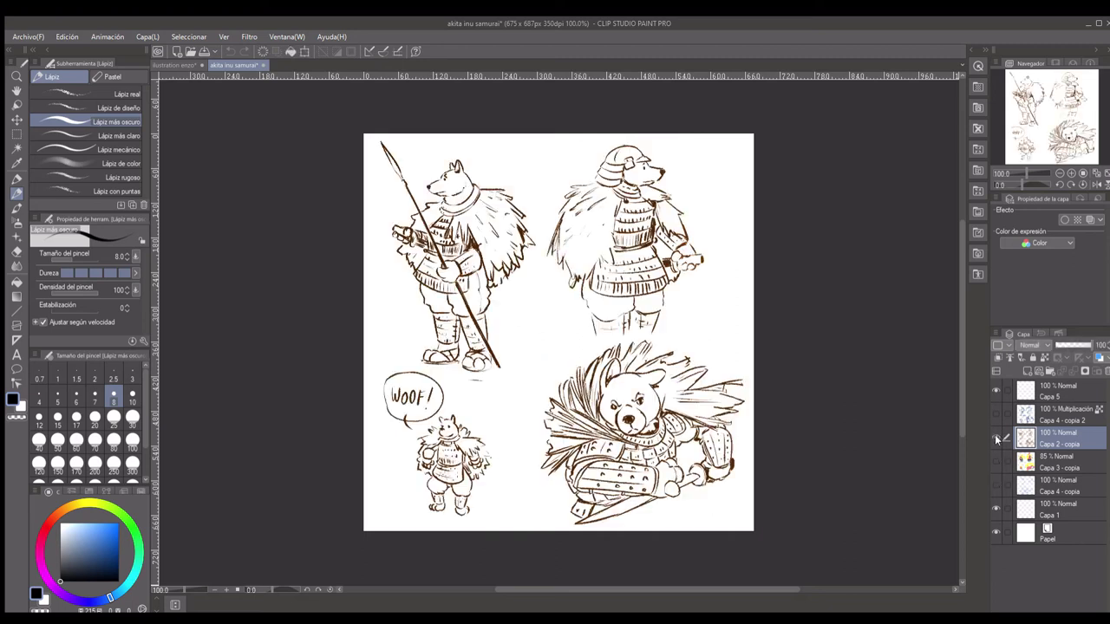
{"action": "left_click", "coordinate": [996, 461]}
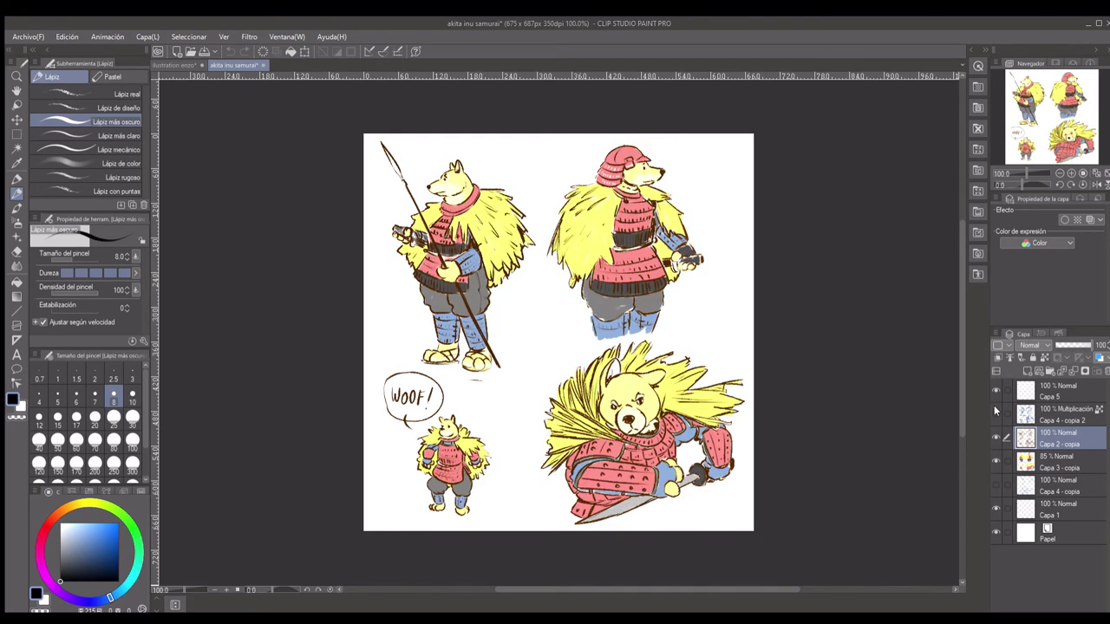
{"action": "left_click", "coordinate": [995, 414]}
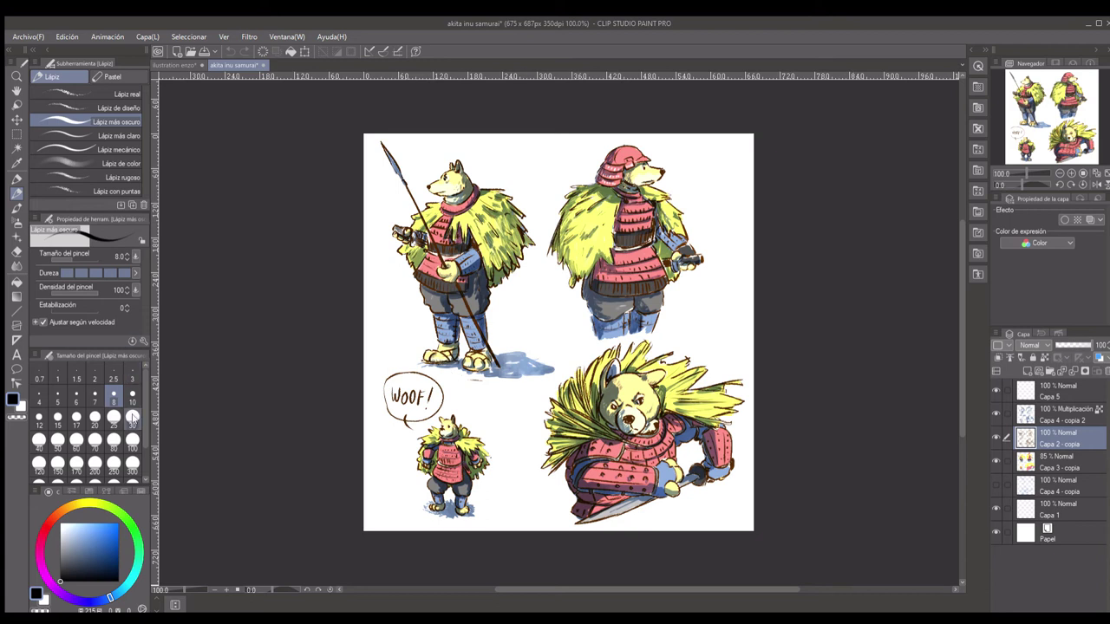
Step: Return to the illustration enzo document and hide the samurai-and-dog silhouette folder (design fest)
{"action": "left_click", "coordinate": [175, 65]}
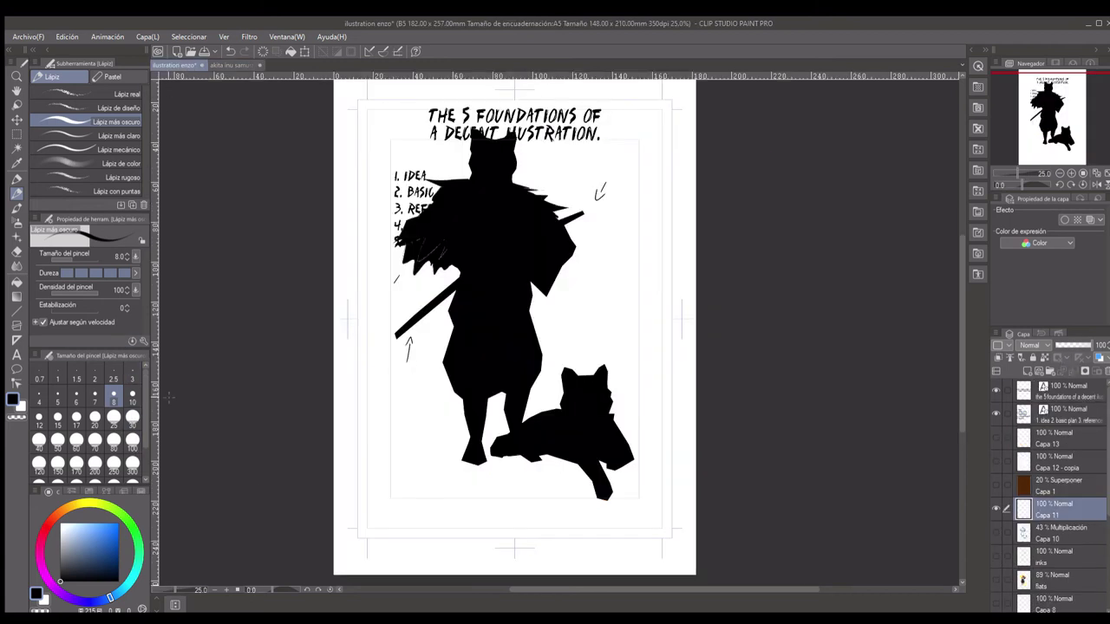
{"action": "left_click", "coordinate": [994, 510]}
{"action": "left_click_drag", "start_coordinate": [1106, 507], "coordinate": [1094, 555]}
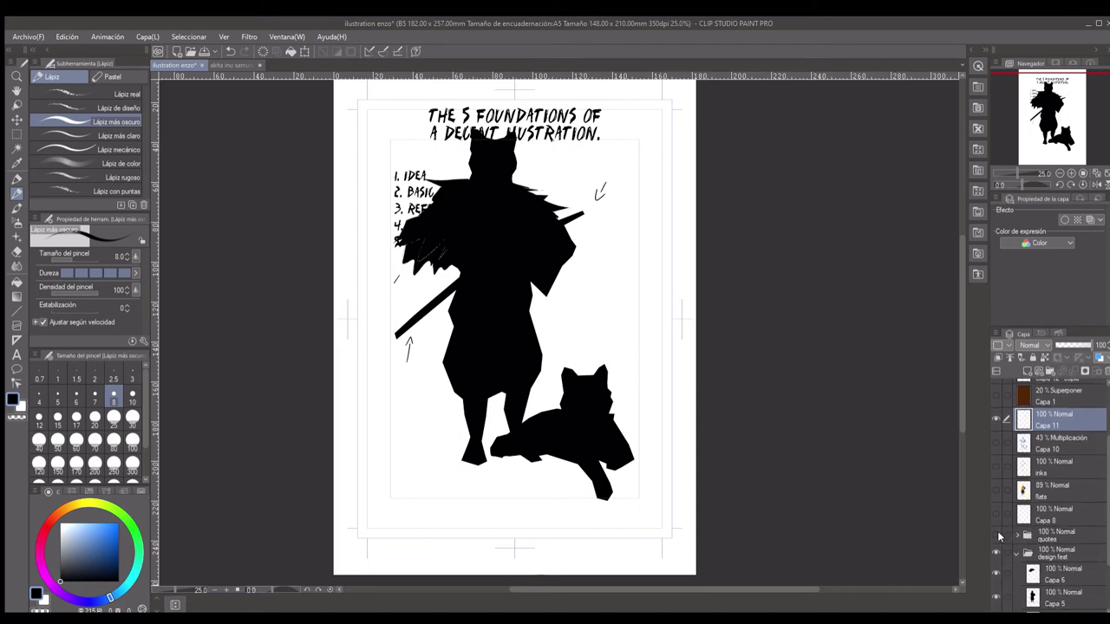
{"action": "left_click", "coordinate": [997, 553]}
{"action": "left_click", "coordinate": [1018, 552]}
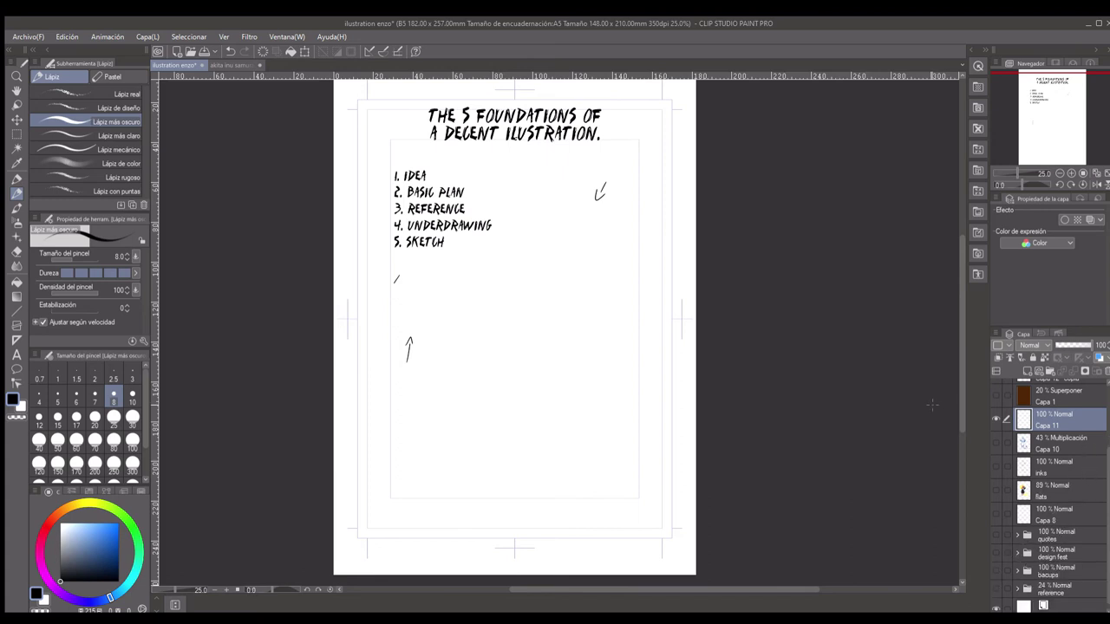
Step: Clear the leftover arrow marks from Capa 11 so only the title and list remain
{"action": "key", "text": "ctrl+a"}
{"action": "key", "text": "Delete"}
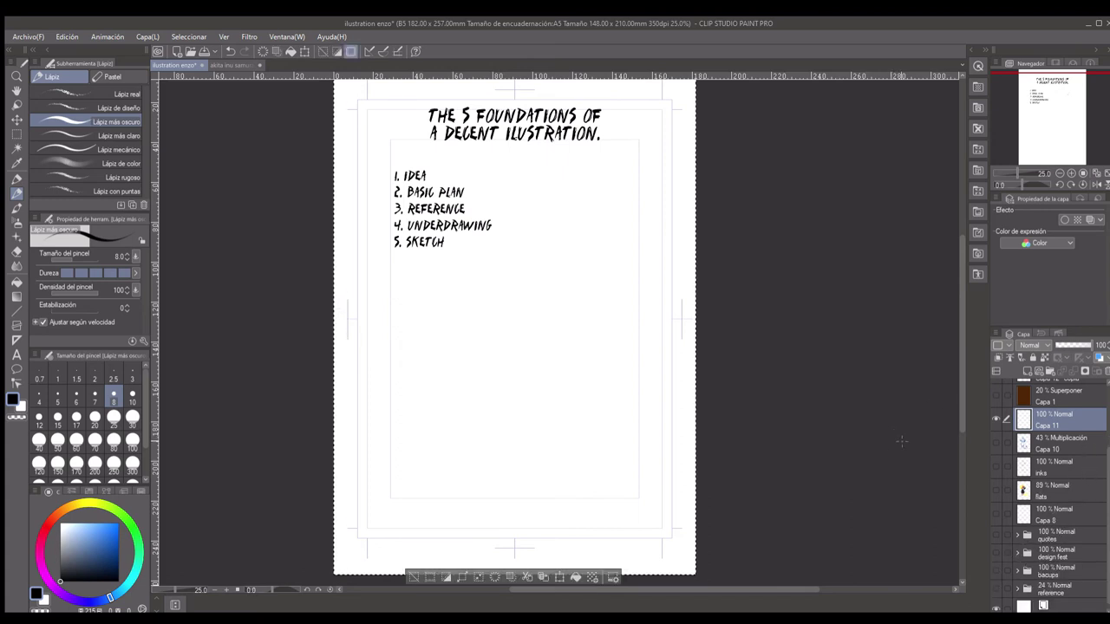
{"action": "key", "text": "ctrl+d"}
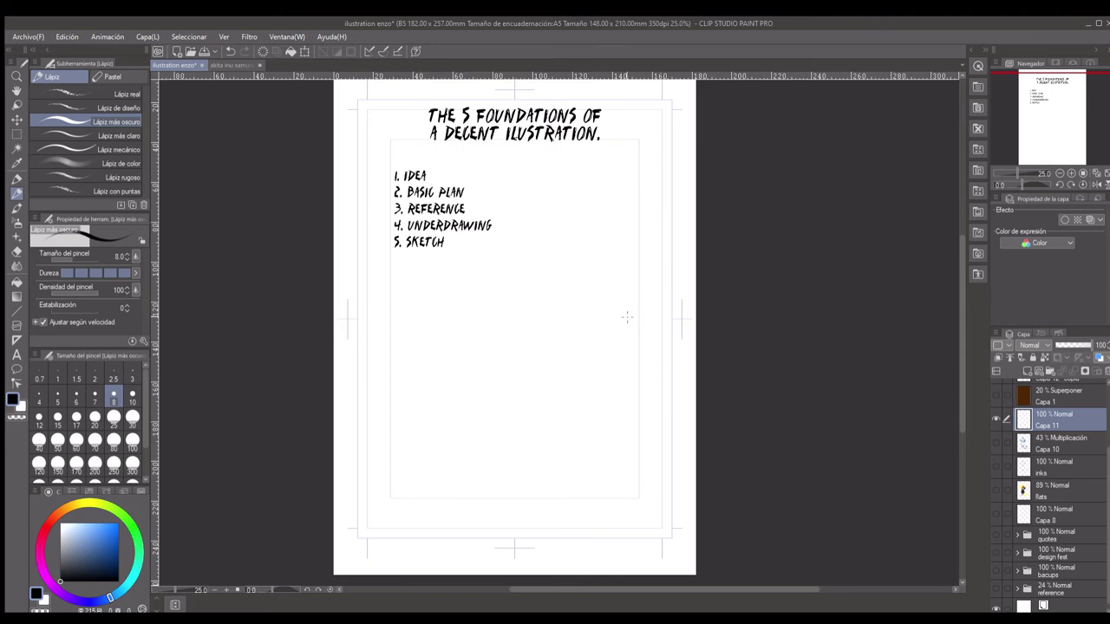
{"action": "scroll", "coordinate": [1108, 520], "scroll_direction": "down", "scroll_amount": 1}
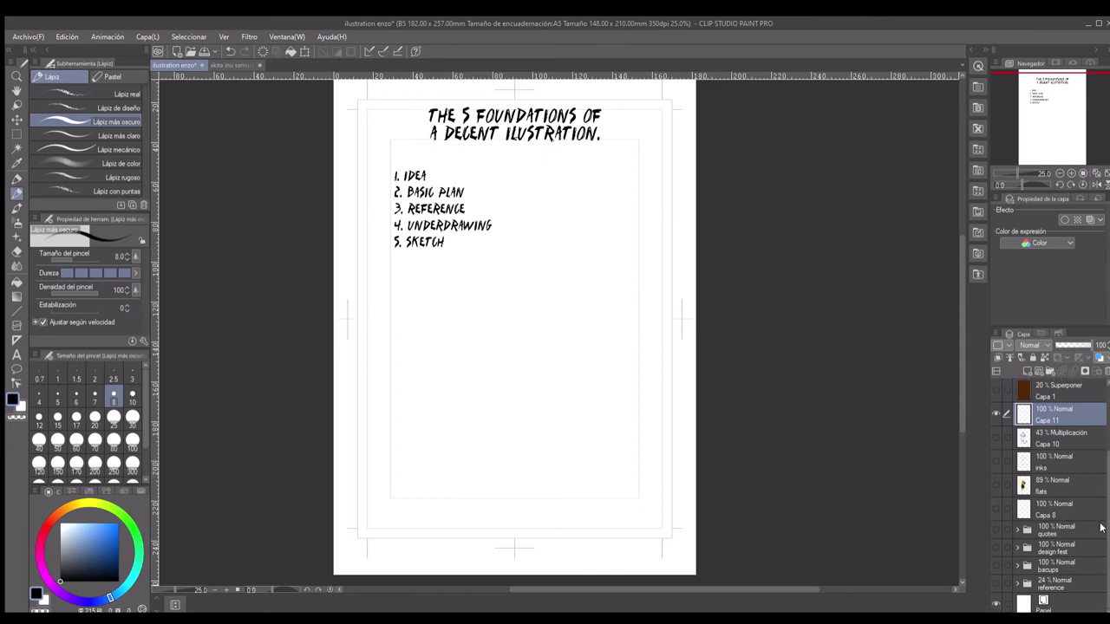
{"action": "left_click", "coordinate": [229, 65]}
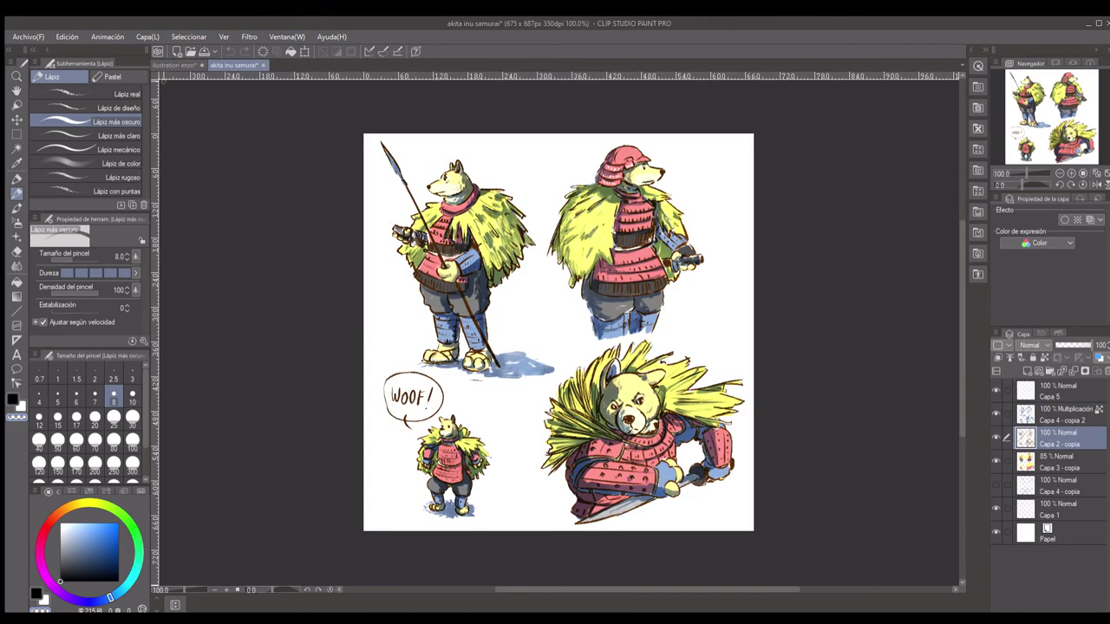
{"action": "left_click", "coordinate": [173, 65]}
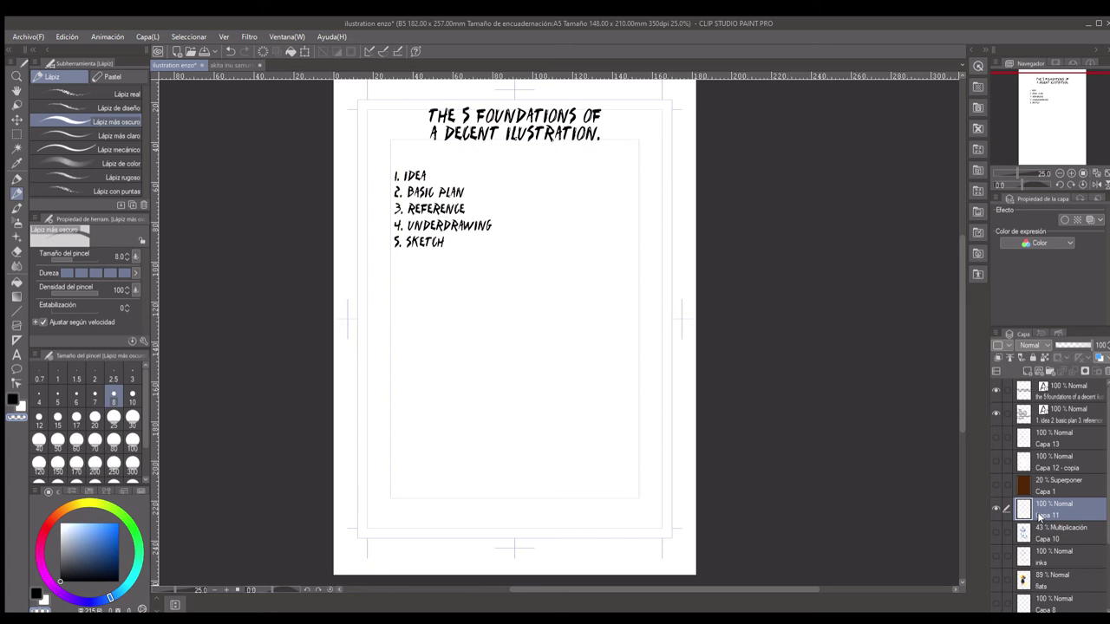
{"action": "left_click_drag", "start_coordinate": [1104, 510], "coordinate": [1103, 580]}
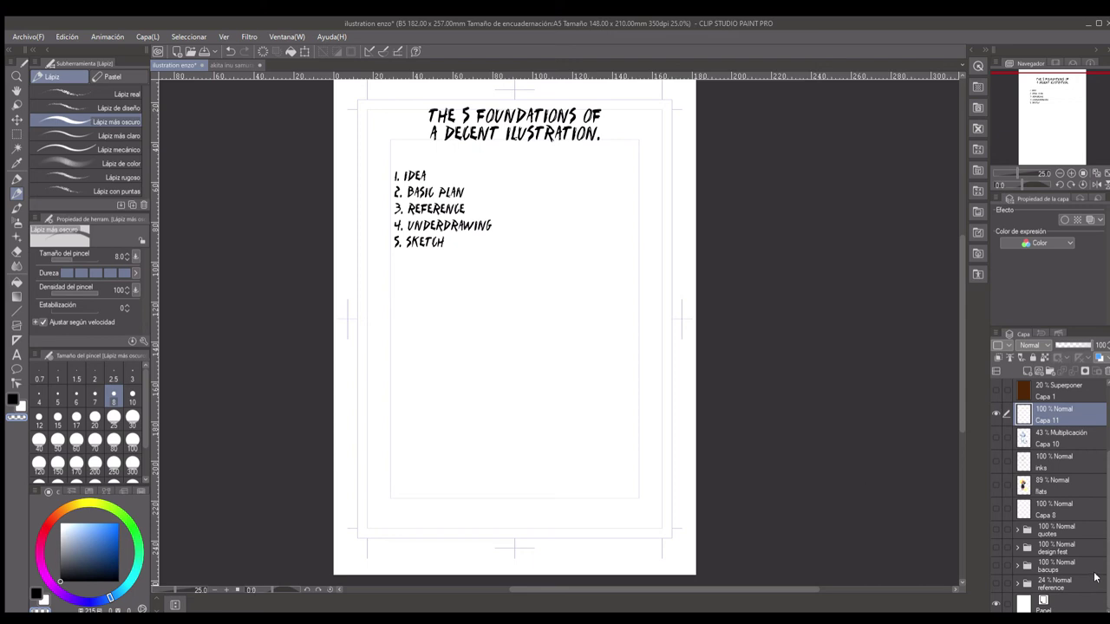
Step: Show the inked samurai-dog sketch and fade the reference photo layer to 0% opacity
{"action": "left_click", "coordinate": [996, 584]}
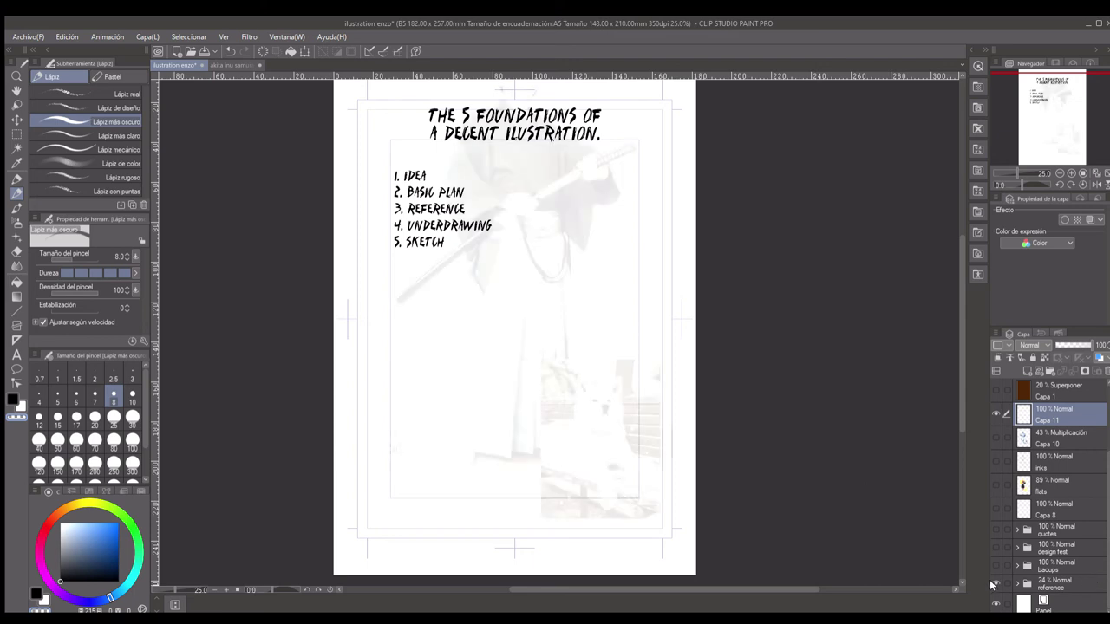
{"action": "left_click", "coordinate": [1063, 576]}
{"action": "left_click_drag", "start_coordinate": [1060, 350], "coordinate": [1098, 347]}
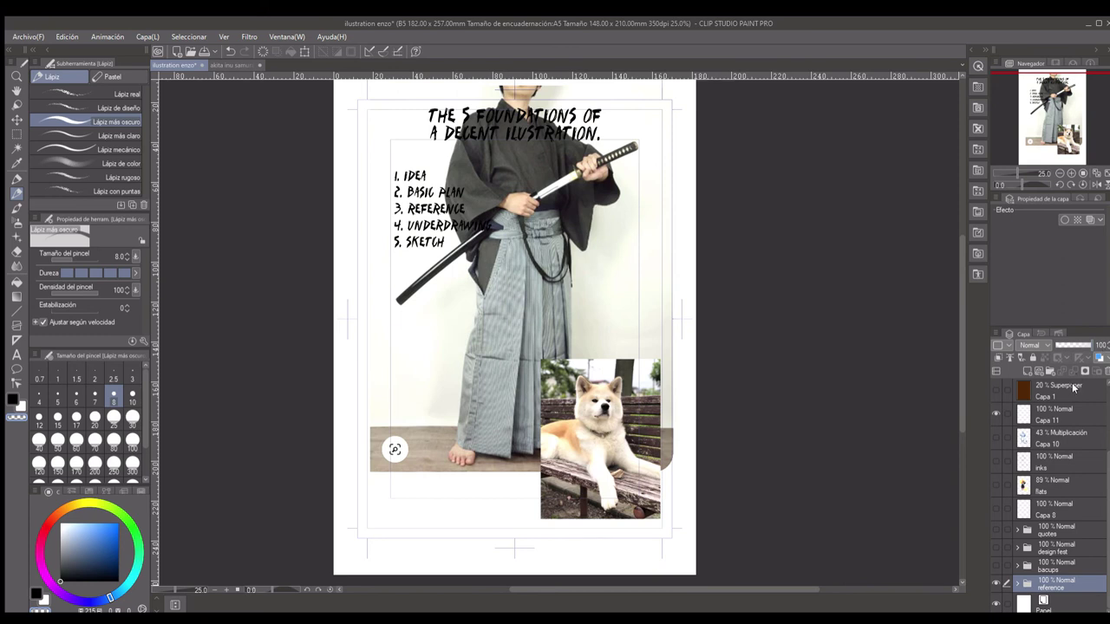
{"action": "left_click_drag", "start_coordinate": [1079, 345], "coordinate": [1071, 349]}
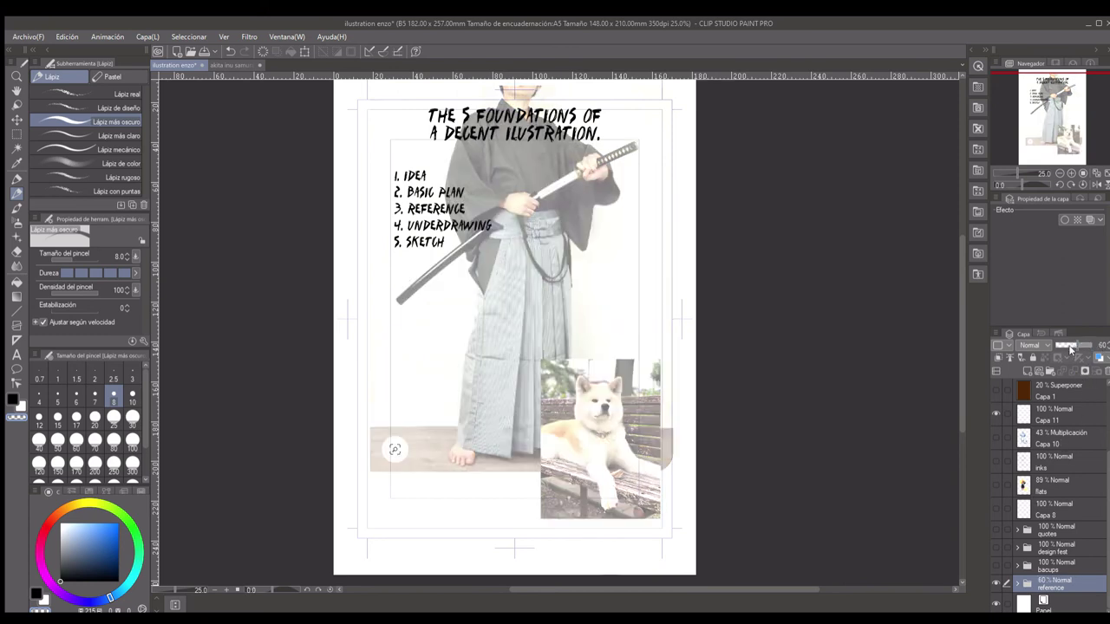
{"action": "left_click", "coordinate": [995, 461]}
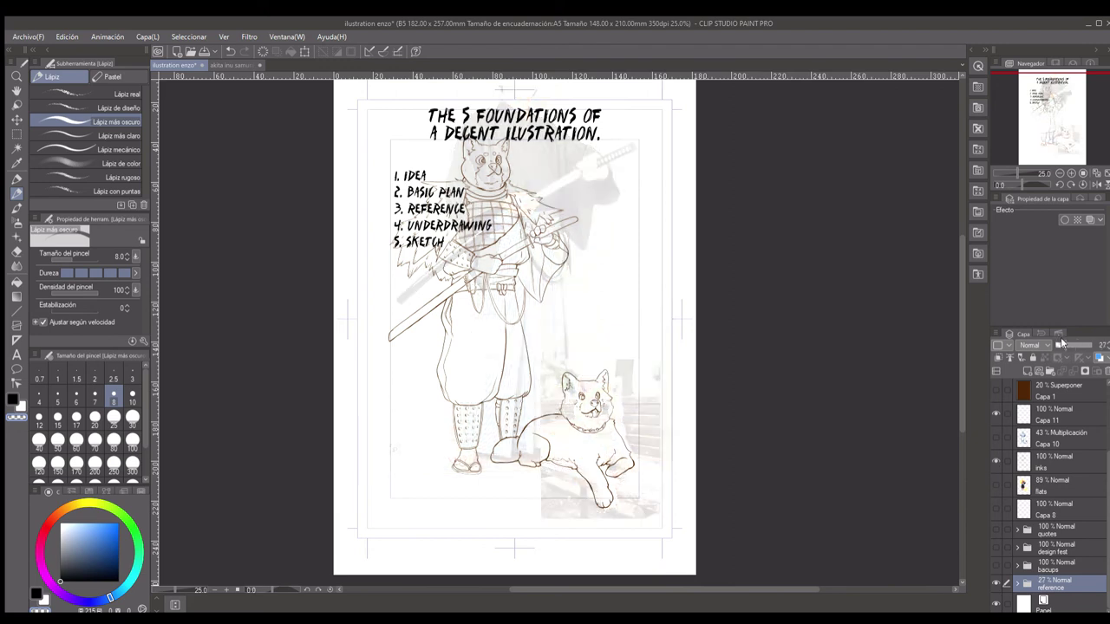
{"action": "mouse_move", "coordinate": [1062, 344]}
{"action": "left_mouse_down"}
{"action": "mouse_move", "coordinate": [1051, 345]}
{"action": "mouse_move", "coordinate": [1101, 345]}
{"action": "mouse_move", "coordinate": [1031, 349]}
{"action": "left_mouse_up"}
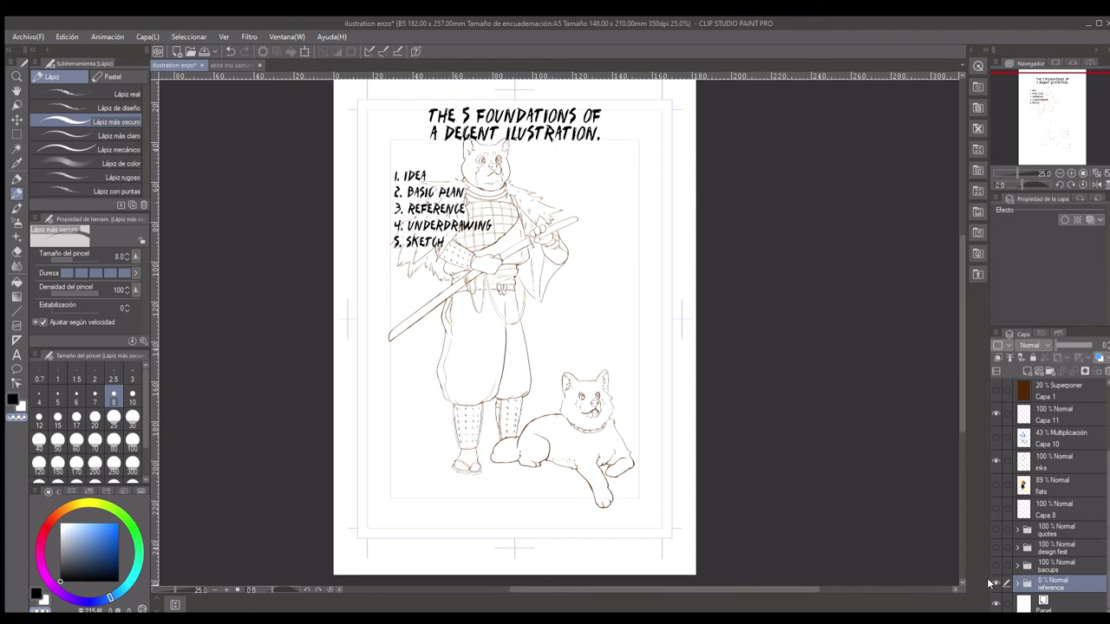
Step: Hide the reference photo and inks, then show and expand the bacups folder, hiding Capa 7 - copia
{"action": "left_click", "coordinate": [995, 582]}
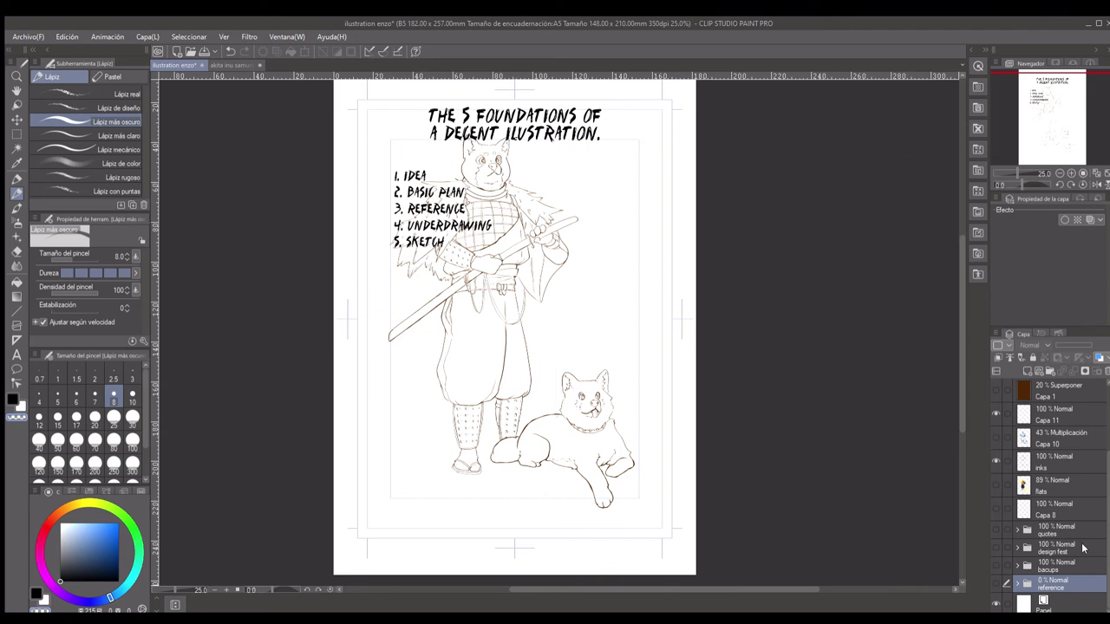
{"action": "left_click", "coordinate": [996, 566]}
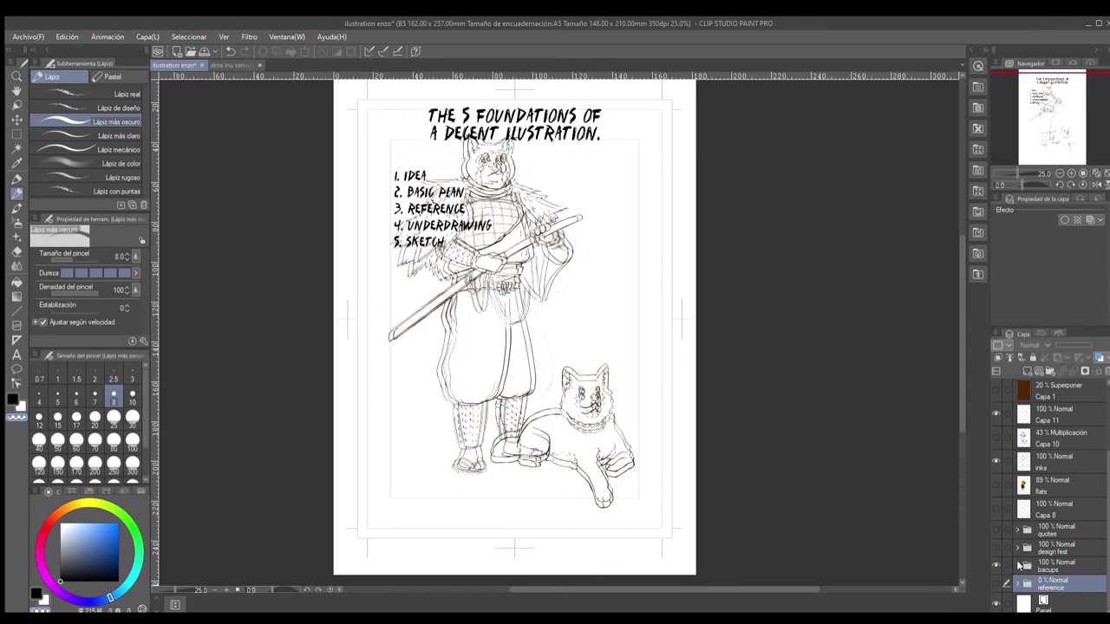
{"action": "left_click", "coordinate": [995, 460]}
{"action": "left_click", "coordinate": [1018, 566]}
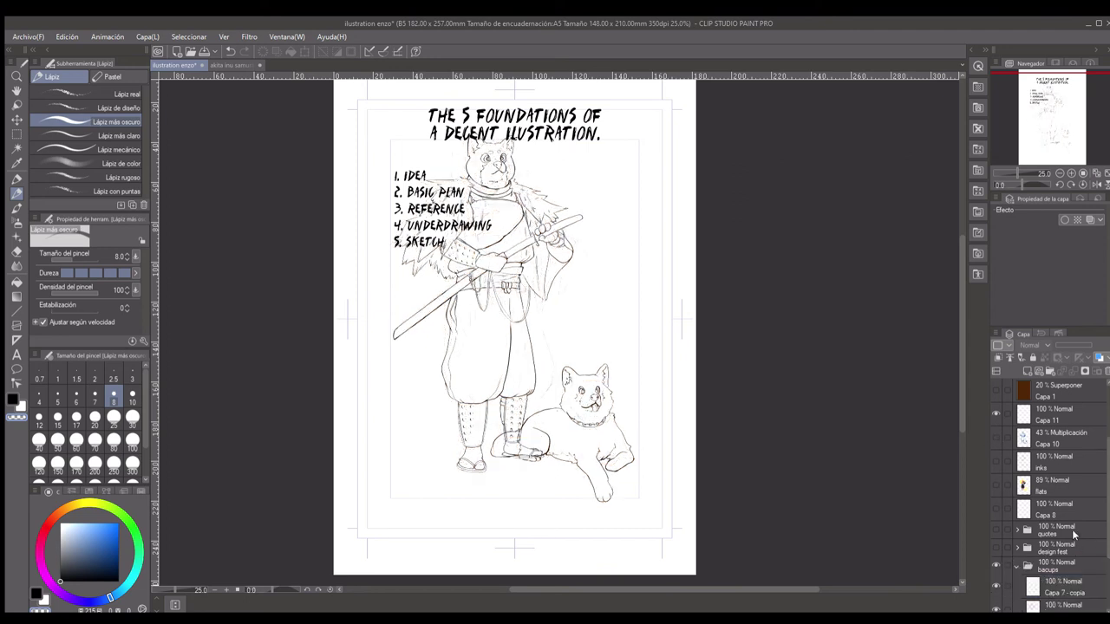
{"action": "scroll", "coordinate": [1104, 578], "scroll_direction": "down", "scroll_amount": 3}
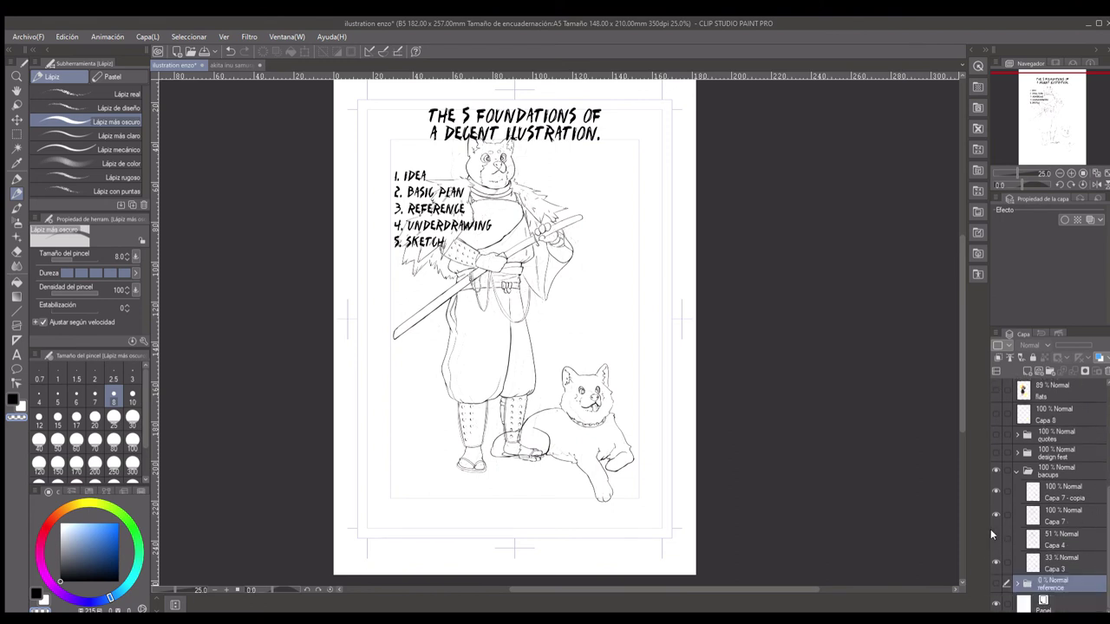
{"action": "left_click", "coordinate": [996, 494]}
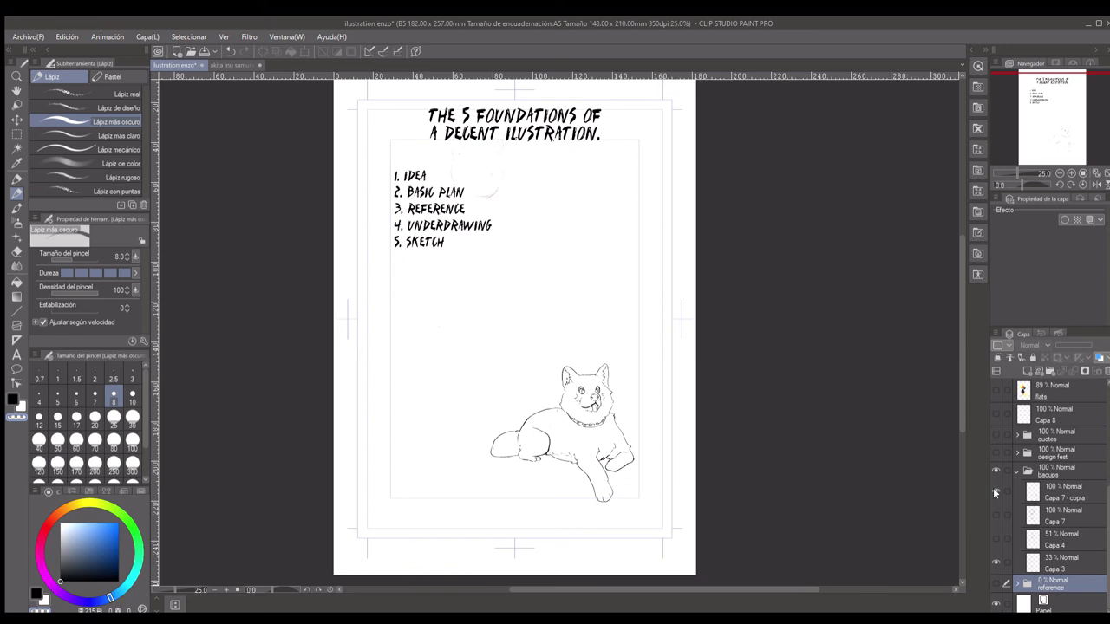
Step: Raise Capa 3 opacity to 100%, then hide the dog drawing and the numbered list text
{"action": "left_click", "coordinate": [1060, 499]}
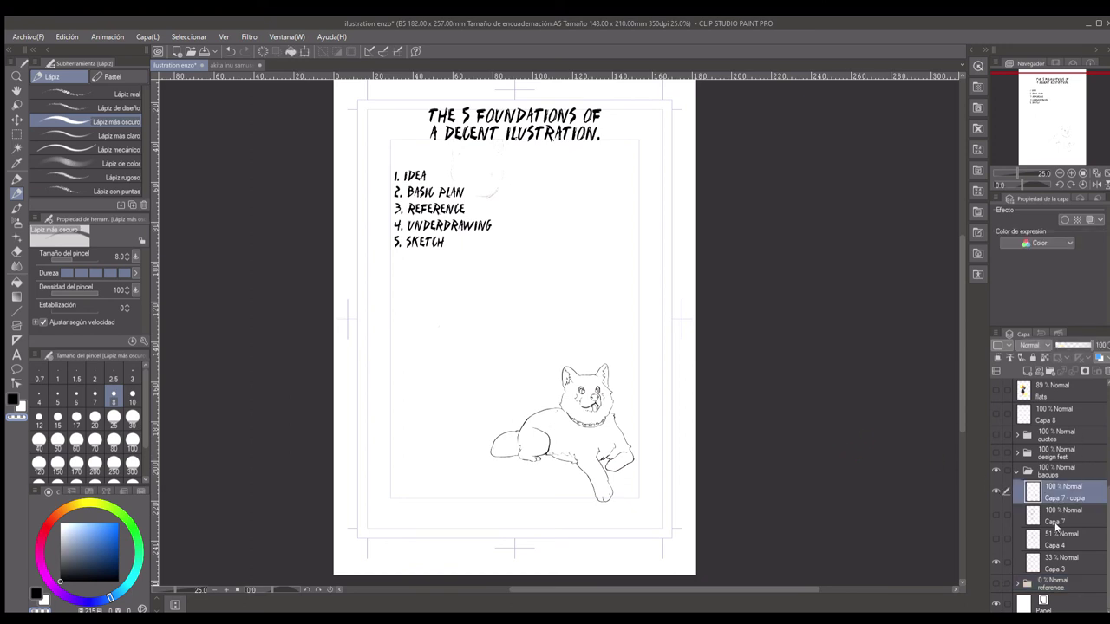
{"action": "left_click", "coordinate": [1056, 562]}
{"action": "left_click_drag", "start_coordinate": [1066, 345], "coordinate": [1092, 345]}
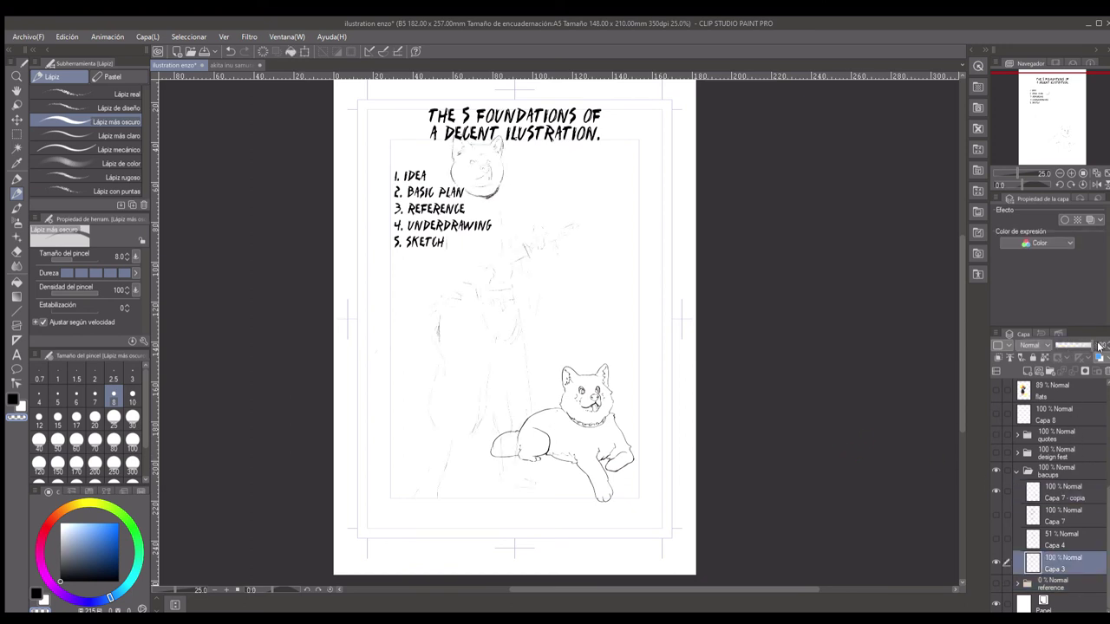
{"action": "left_click", "coordinate": [996, 491]}
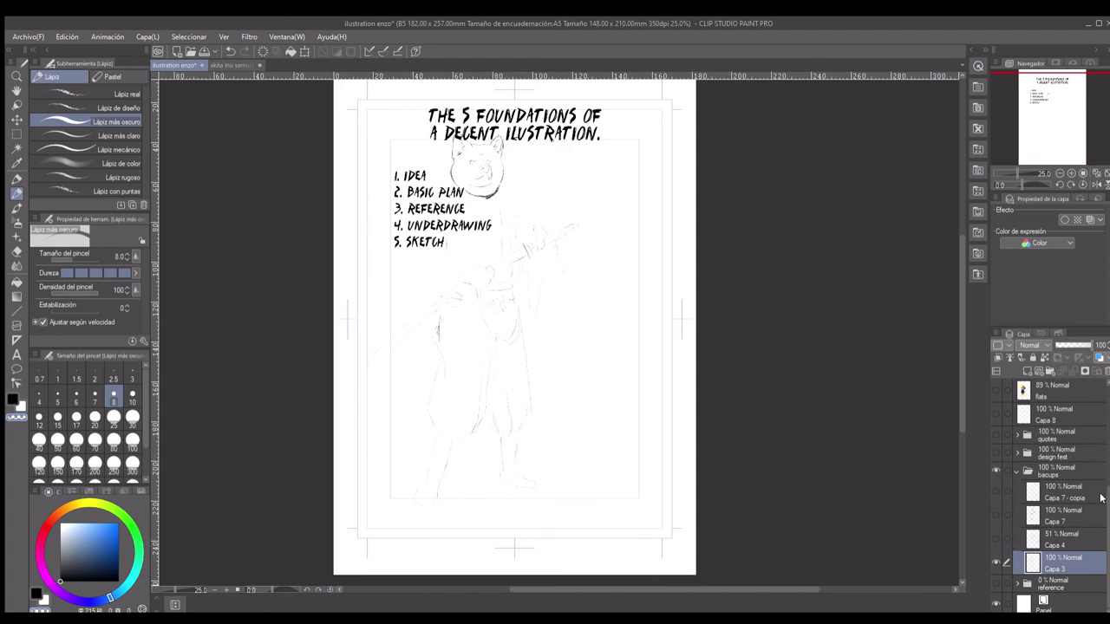
{"action": "scroll", "coordinate": [1040, 394], "scroll_direction": "up", "scroll_amount": 5}
{"action": "left_click", "coordinate": [991, 407]}
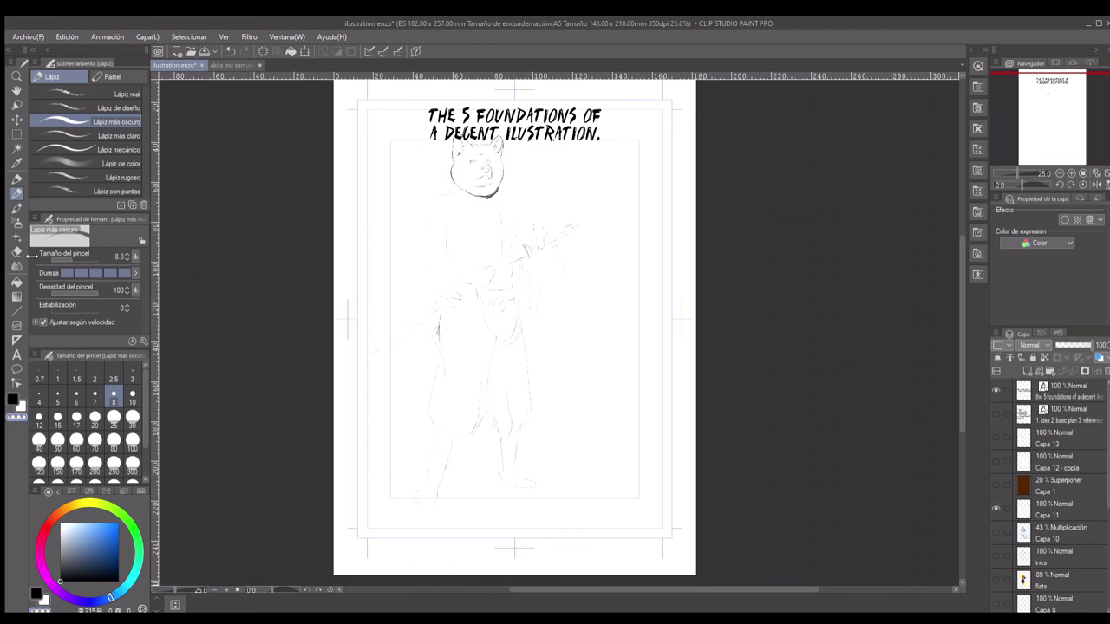
Step: Draw a small black arrow pointing at the dog's head on Capa 3
{"action": "left_click", "coordinate": [12, 399]}
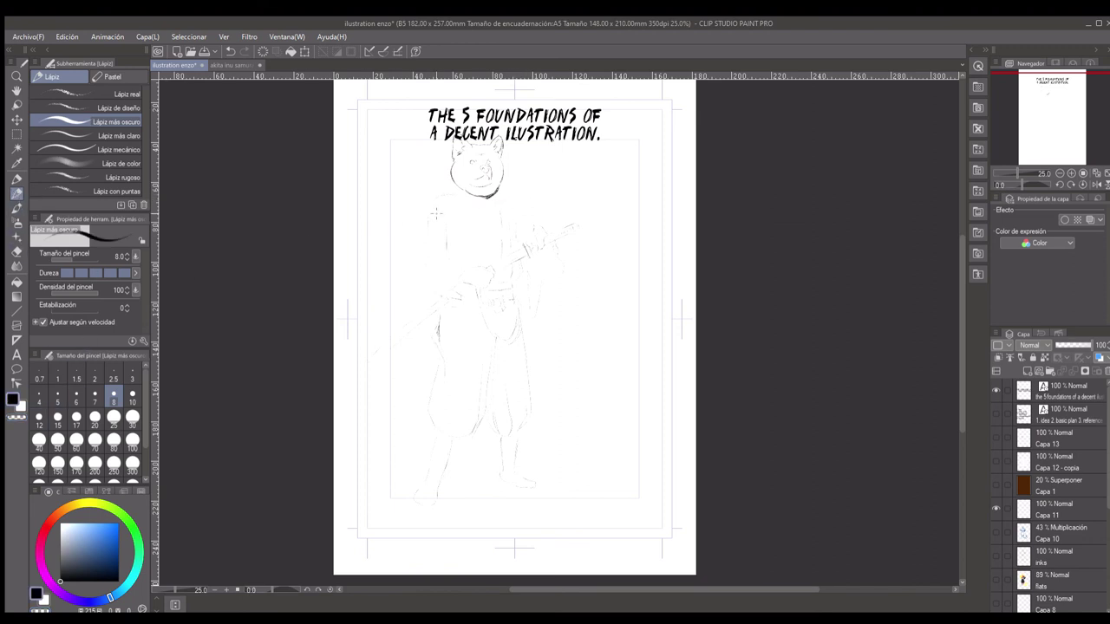
{"action": "mouse_move", "coordinate": [520, 190]}
{"action": "left_mouse_down"}
{"action": "mouse_move", "coordinate": [558, 171]}
{"action": "mouse_move", "coordinate": [528, 192]}
{"action": "left_mouse_up"}
{"action": "scroll", "coordinate": [1108, 511], "scroll_direction": "down", "scroll_amount": 1}
{"action": "scroll", "coordinate": [1107, 511], "scroll_direction": "down", "scroll_amount": 2}
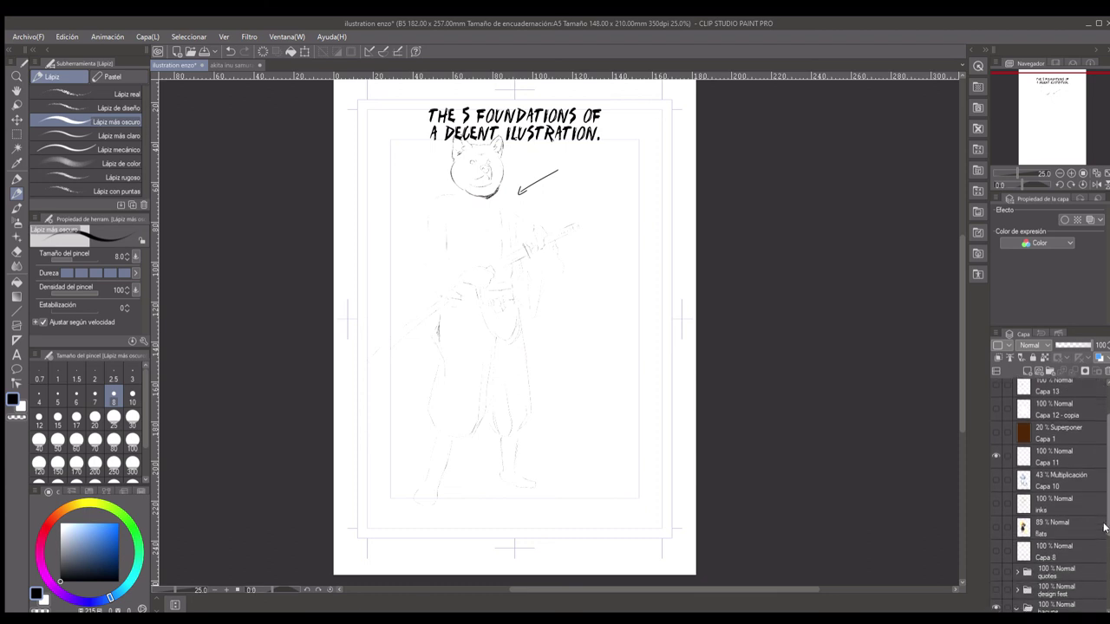
{"action": "scroll", "coordinate": [1105, 527], "scroll_direction": "down", "scroll_amount": 1}
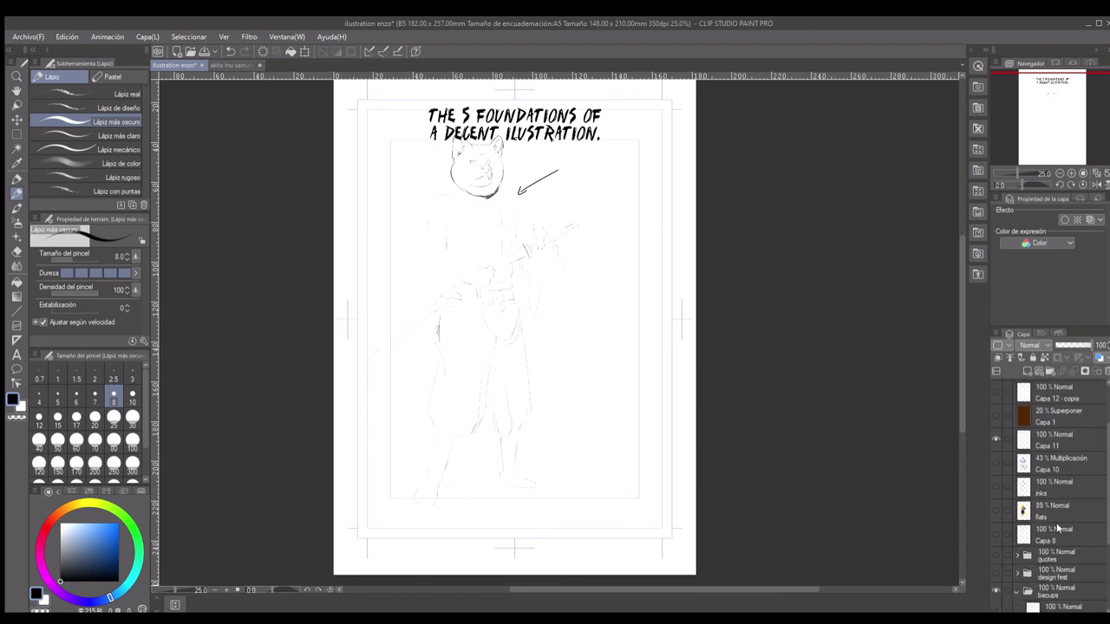
{"action": "left_click", "coordinate": [995, 534]}
{"action": "left_click", "coordinate": [992, 535]}
Step: Compare the faint Capa 4 sketch with Capa 3 and inks, leaving only Capa 4 visible
{"action": "scroll", "coordinate": [1105, 547], "scroll_direction": "down", "scroll_amount": 4}
{"action": "scroll", "coordinate": [1106, 551], "scroll_direction": "down", "scroll_amount": 2}
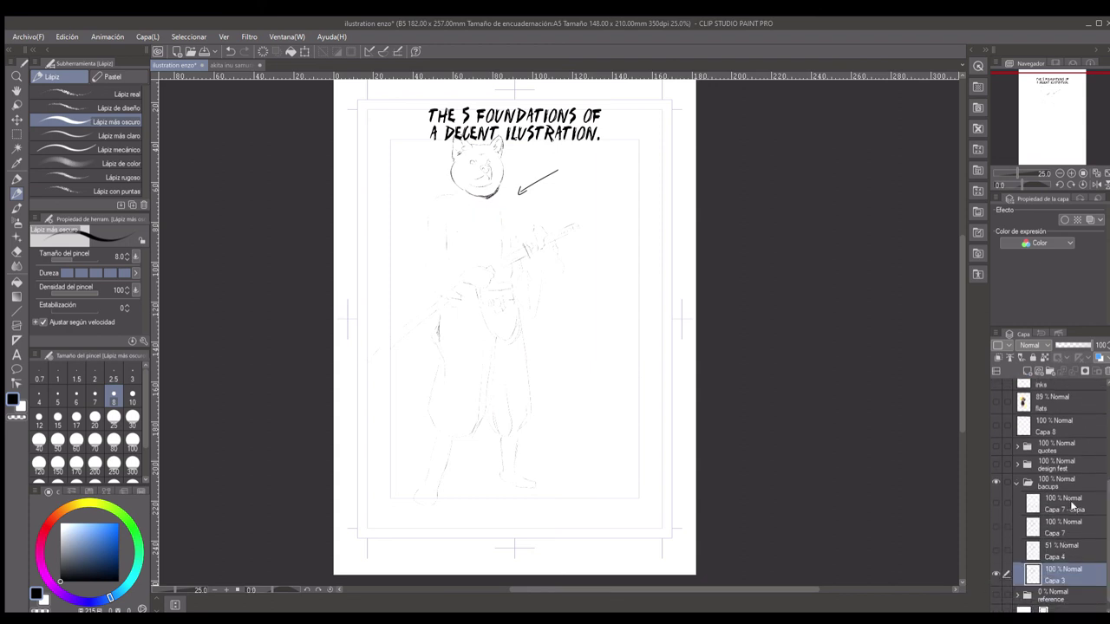
{"action": "left_click", "coordinate": [991, 557]}
{"action": "left_click", "coordinate": [994, 551]}
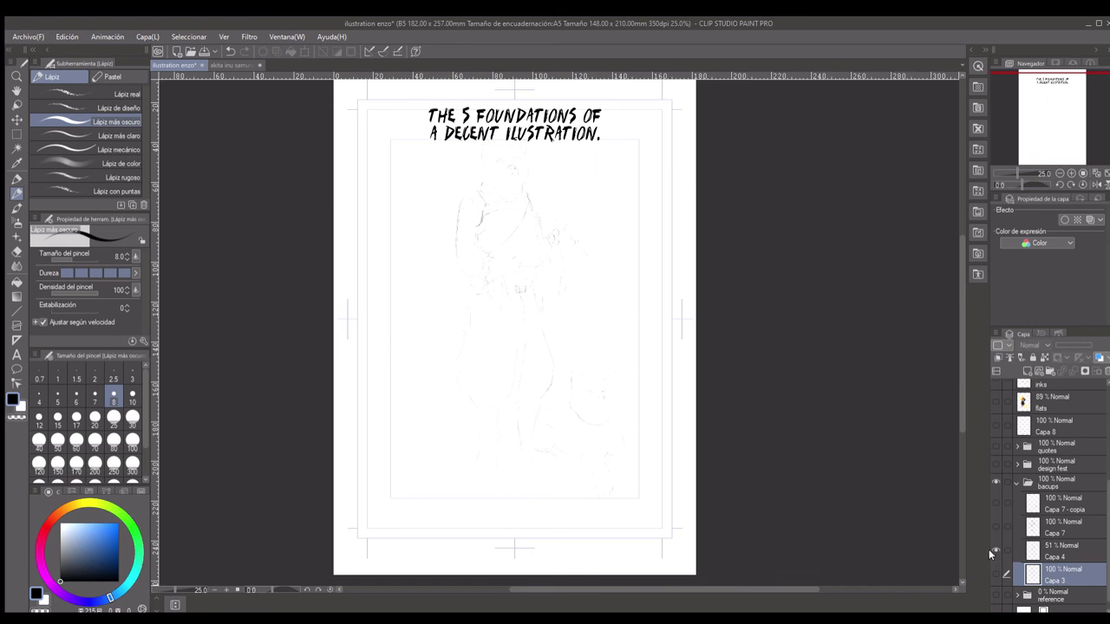
{"action": "left_click", "coordinate": [994, 575]}
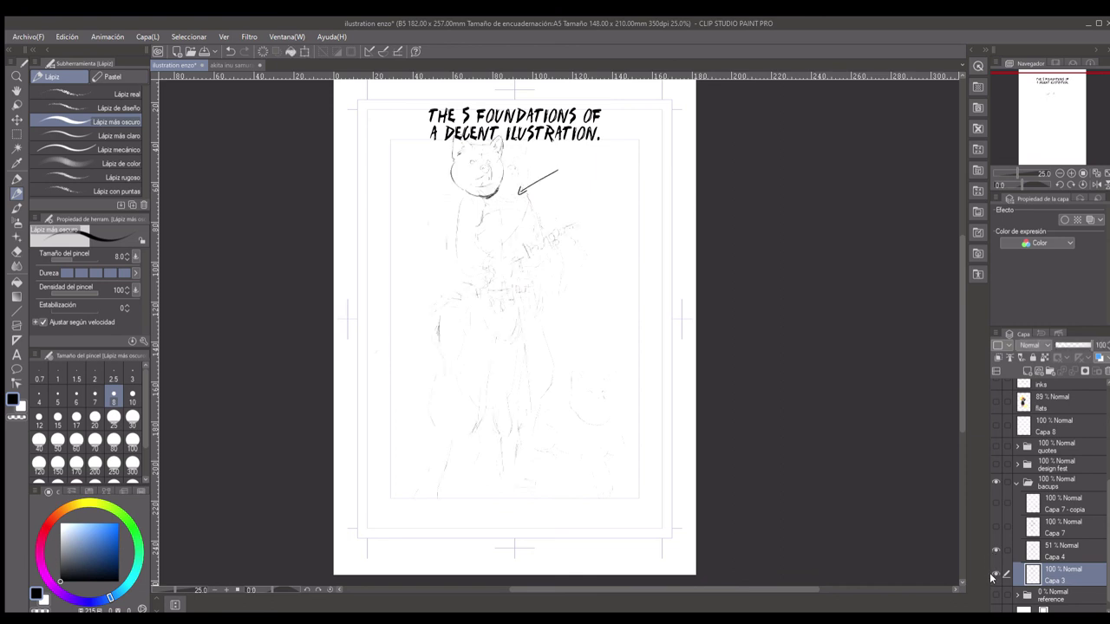
{"action": "left_click", "coordinate": [994, 551]}
{"action": "left_click", "coordinate": [995, 551]}
{"action": "left_click", "coordinate": [995, 574]}
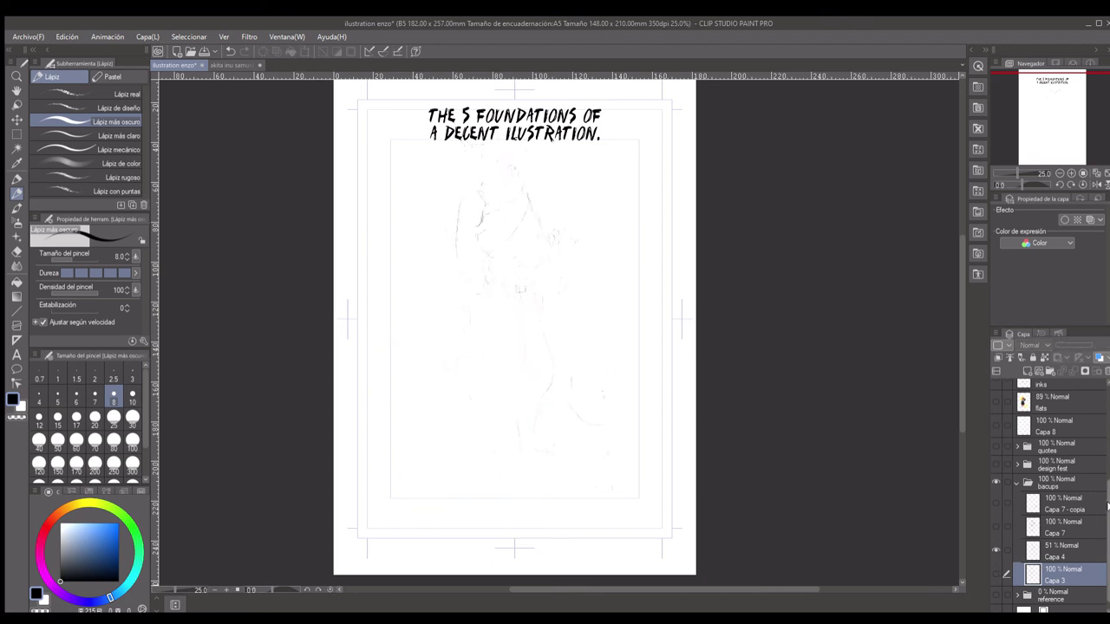
{"action": "left_click_drag", "start_coordinate": [1107, 507], "coordinate": [1107, 451]}
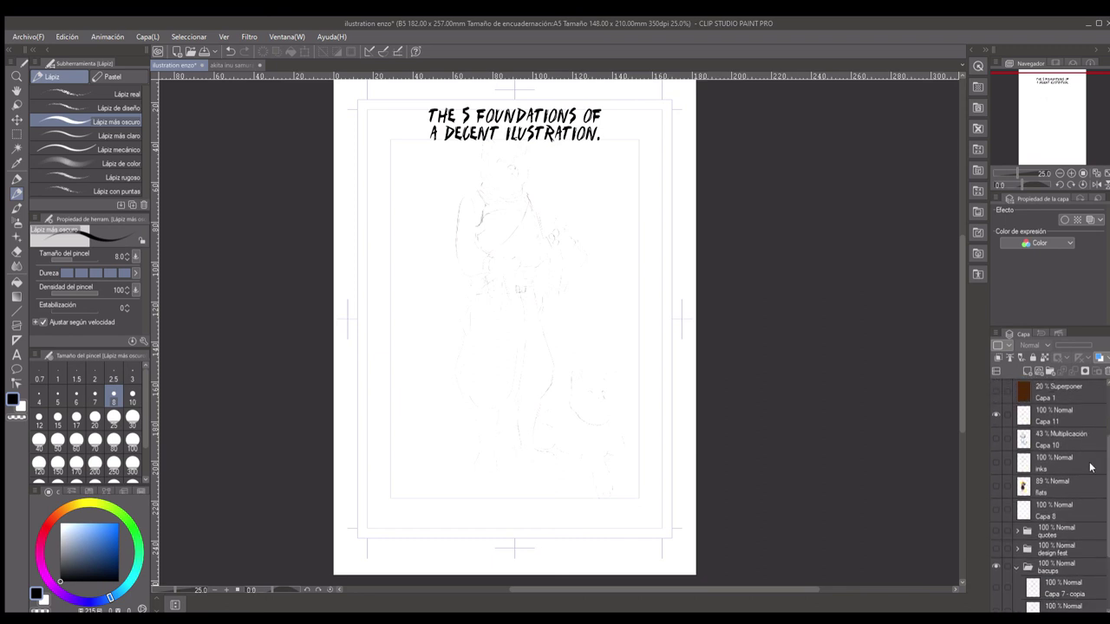
{"action": "left_click", "coordinate": [994, 461]}
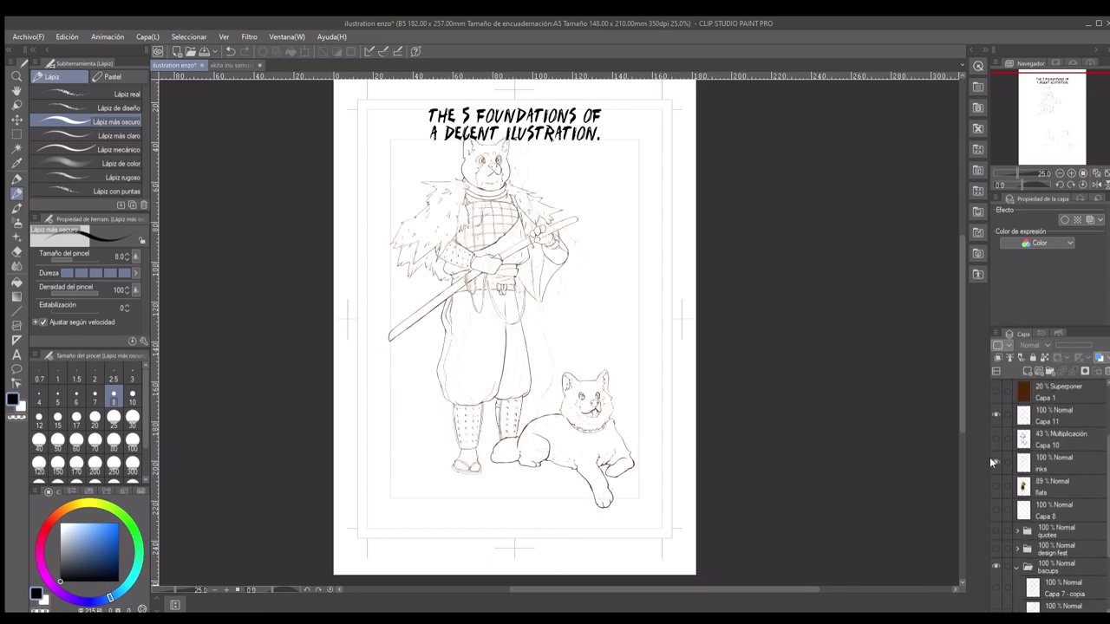
{"action": "left_click", "coordinate": [990, 457]}
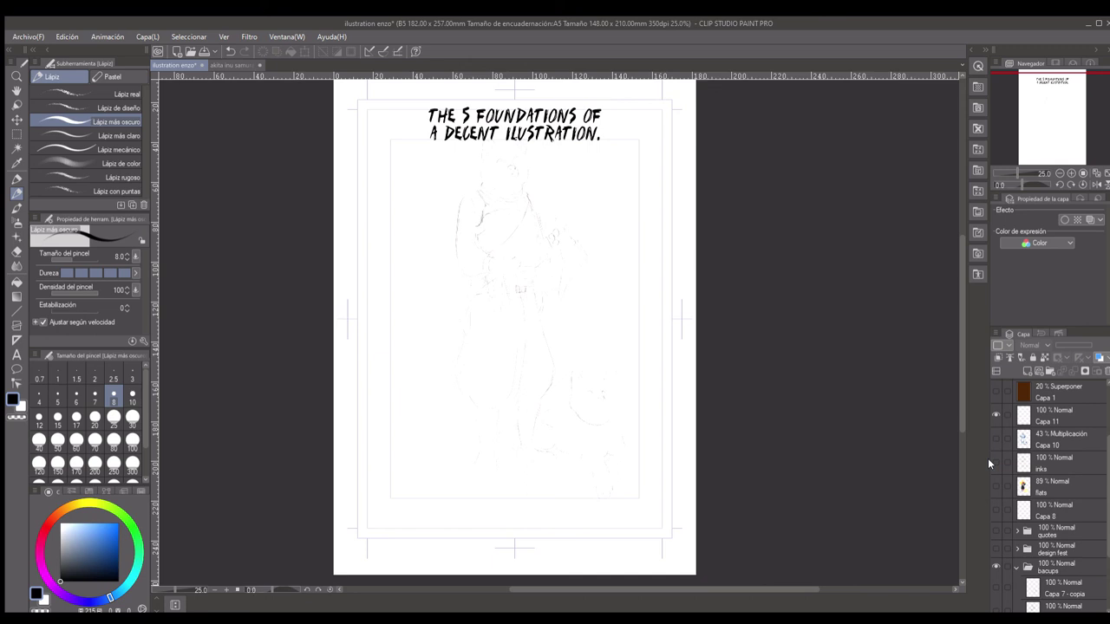
Step: Zoom to 50% and toggle the inks layer to compare, leaving the inked drawing visible
{"action": "left_click", "coordinate": [227, 590]}
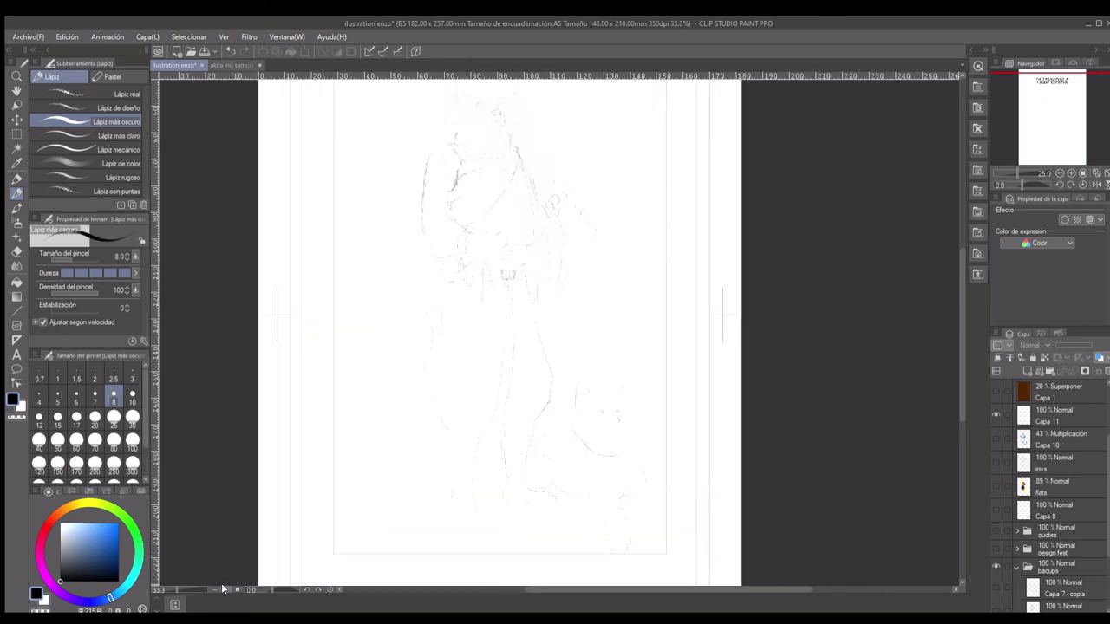
{"action": "left_click", "coordinate": [227, 590]}
{"action": "left_click_drag", "start_coordinate": [955, 361], "coordinate": [957, 292]}
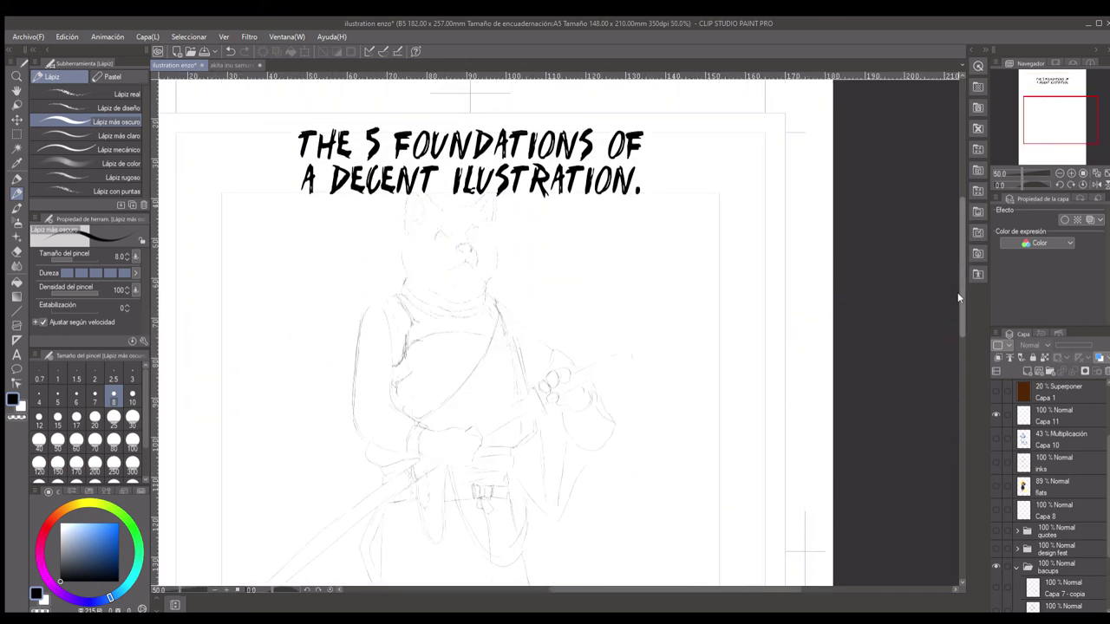
{"action": "left_click", "coordinate": [994, 465]}
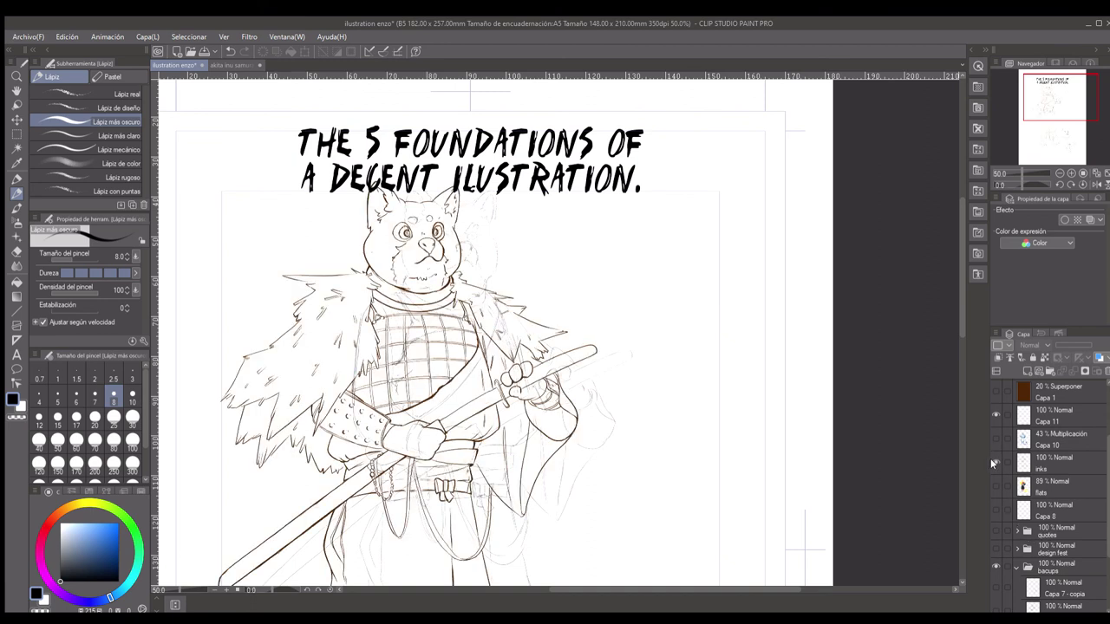
{"action": "left_click", "coordinate": [994, 464]}
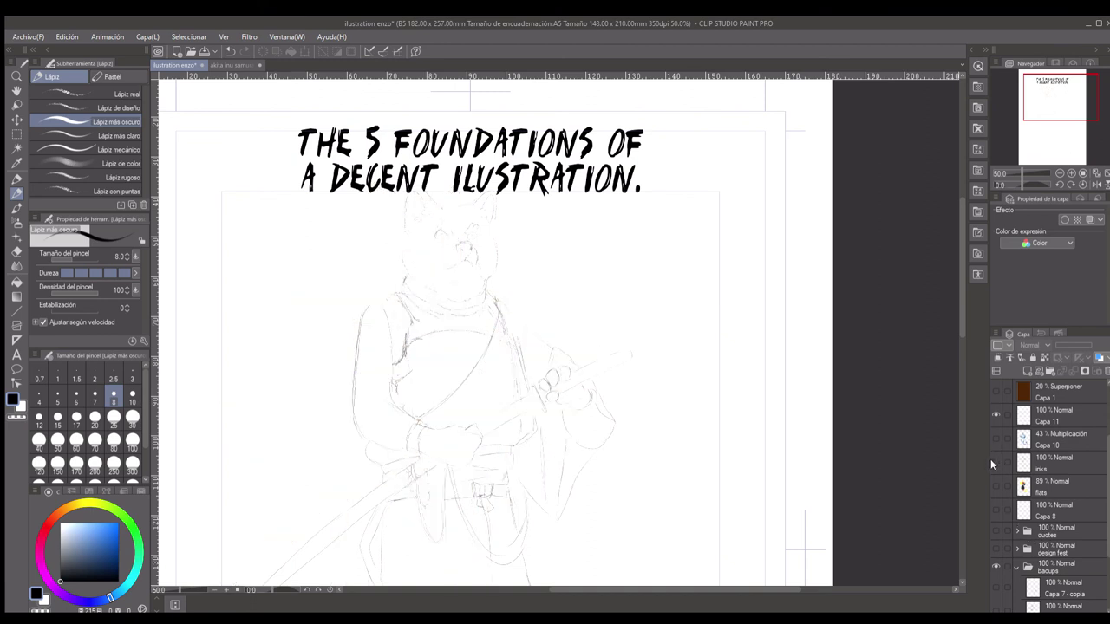
{"action": "left_click", "coordinate": [994, 464]}
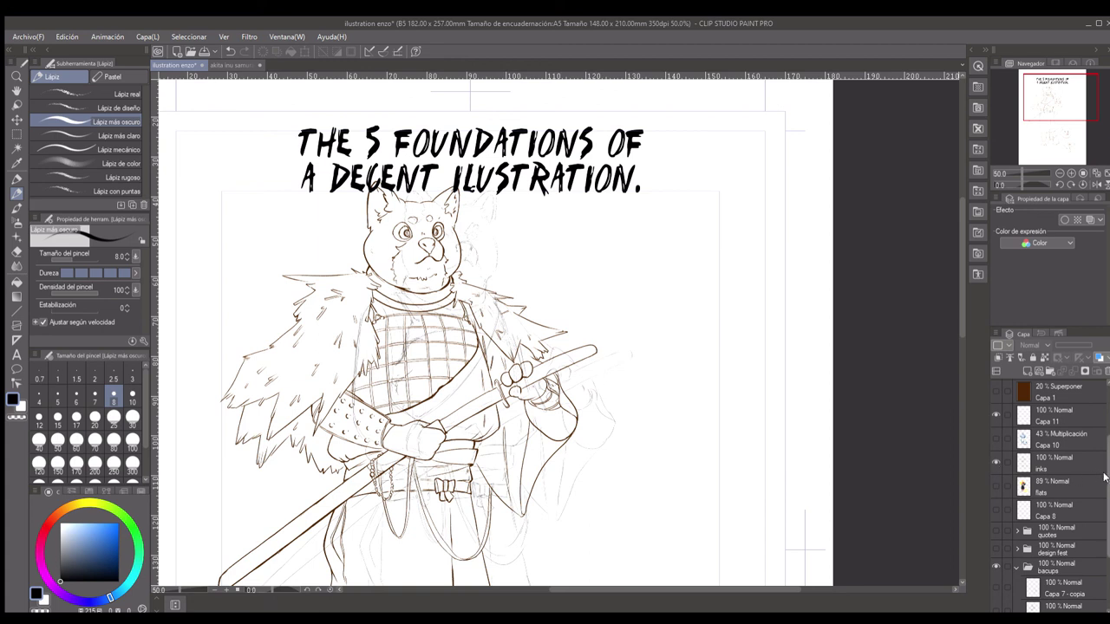
Step: Collapse the backup sketches folder and zoom back out to 25%
{"action": "scroll", "coordinate": [1002, 468], "scroll_direction": "down", "scroll_amount": 2}
{"action": "left_click", "coordinate": [1013, 472]}
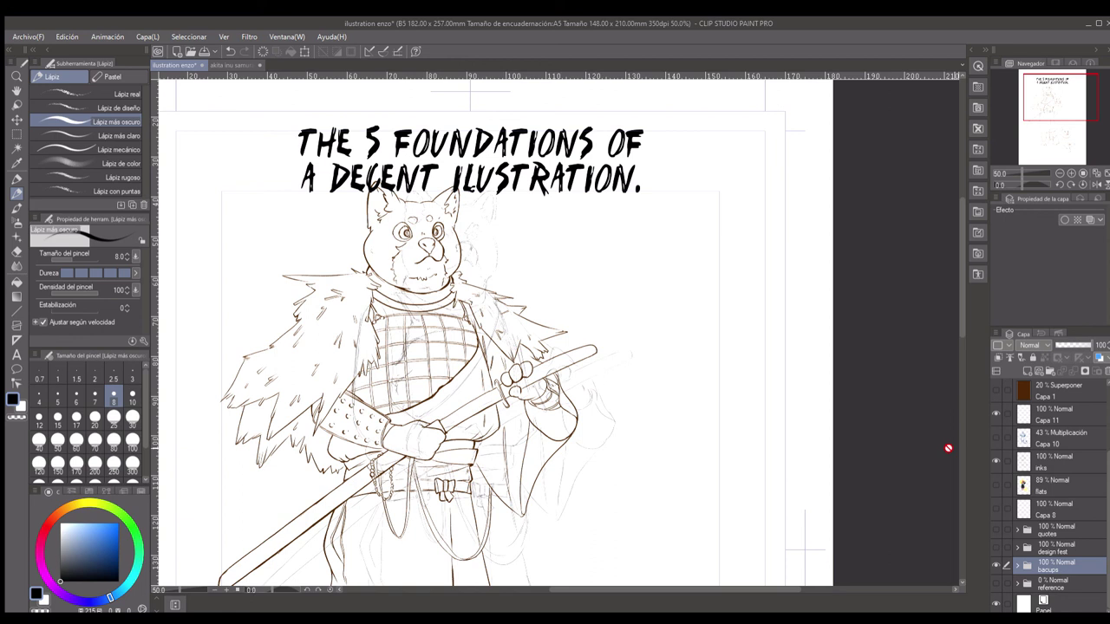
{"action": "left_click", "coordinate": [208, 588]}
{"action": "left_click", "coordinate": [208, 589]}
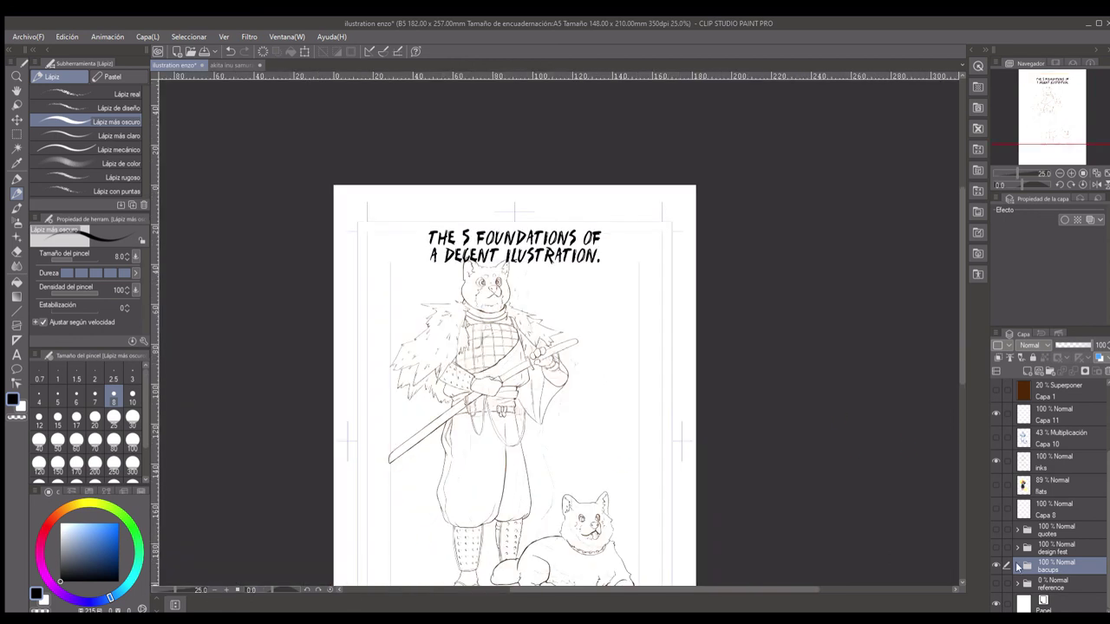